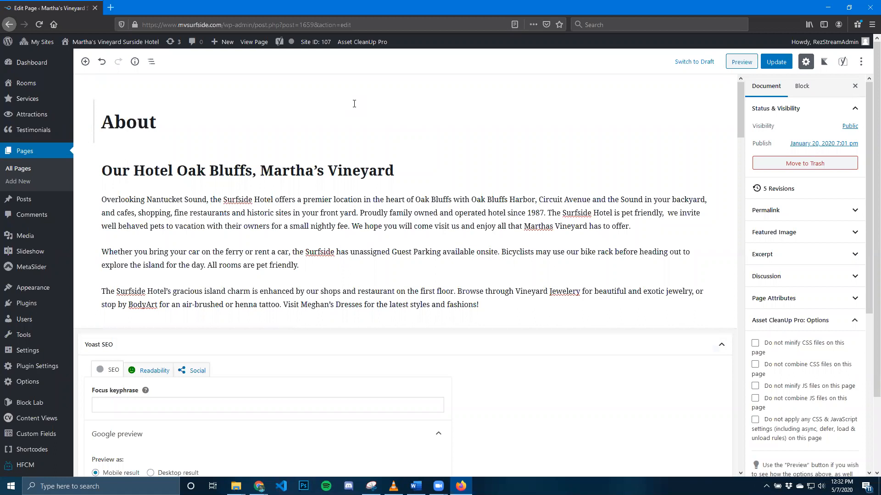
# Examine the About page's title, heading and paragraph blocks, including the heading's level and color settings.
pyautogui.click(199, 126)
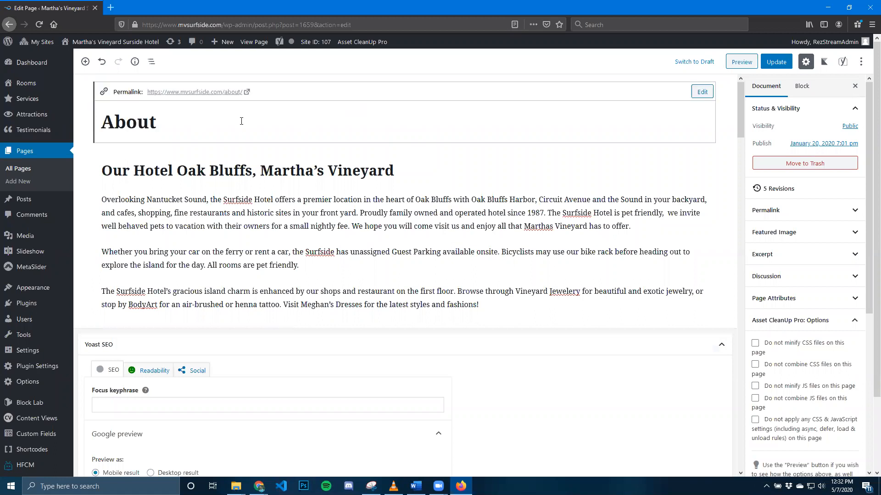
pyautogui.click(304, 175)
pyautogui.click(321, 210)
pyautogui.click(270, 266)
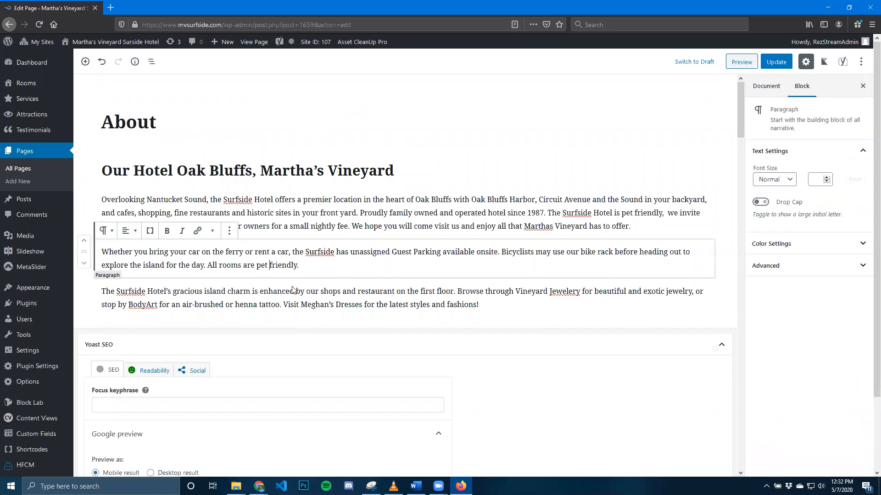
pyautogui.click(293, 290)
pyautogui.click(275, 215)
pyautogui.click(262, 173)
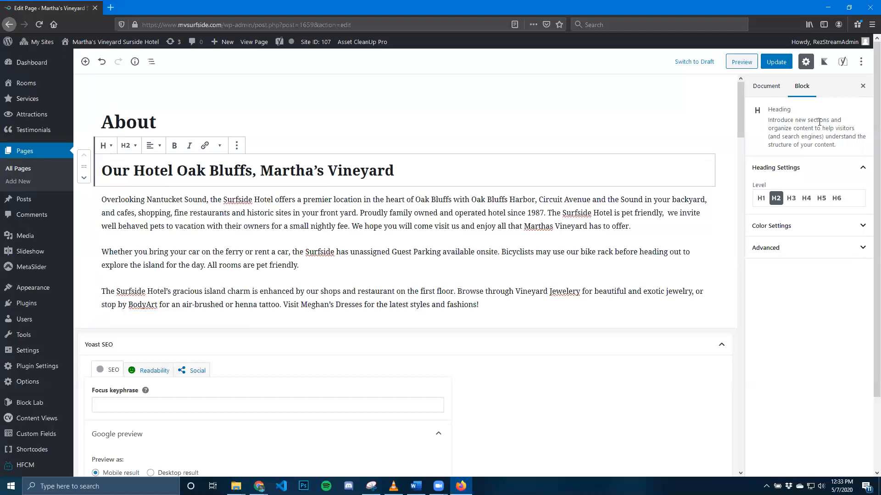
pyautogui.moveTo(769, 109); pyautogui.dragTo(791, 110)
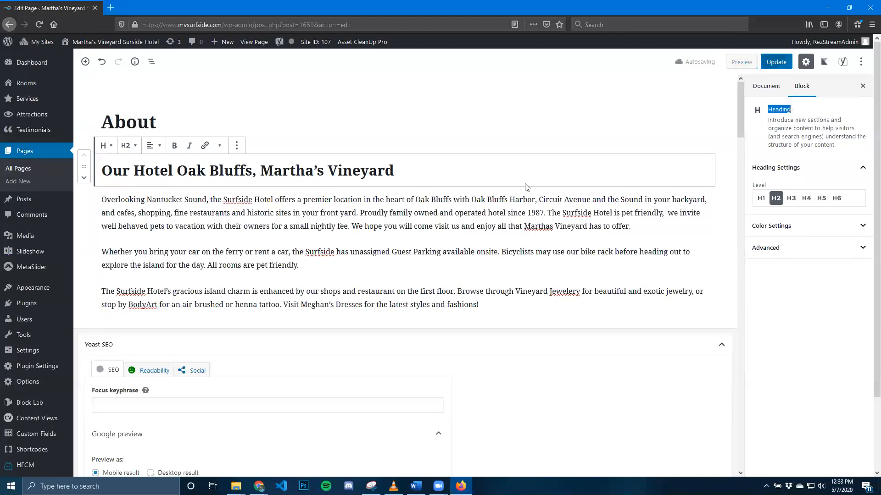
pyautogui.click(340, 169)
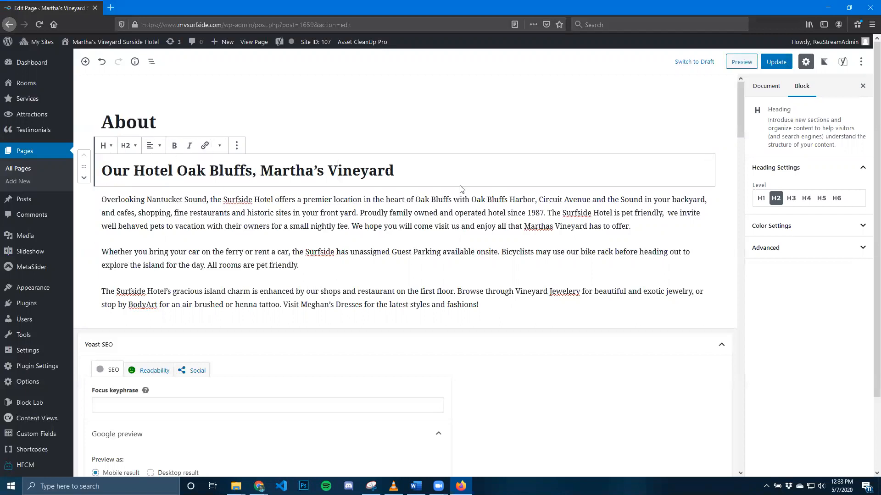
pyautogui.click(854, 226)
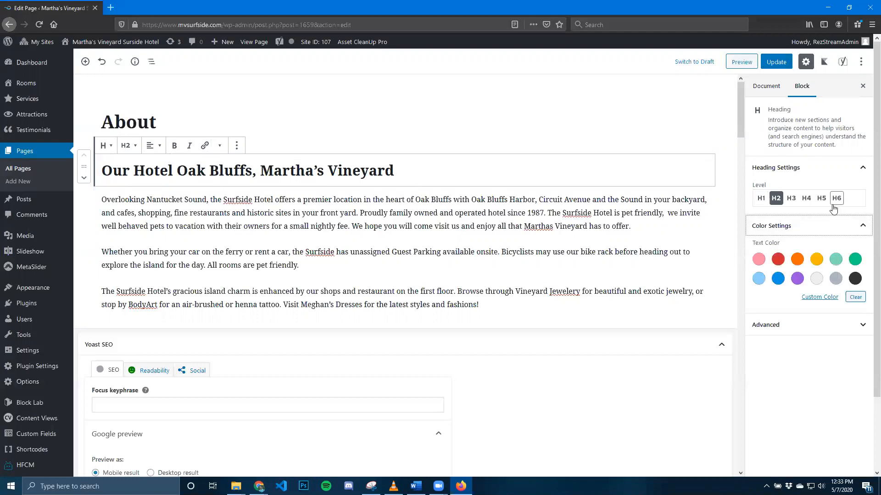
# Insert the sentence "This is some new text." before "Proudly family owned" in the first paragraph.
pyautogui.click(326, 211)
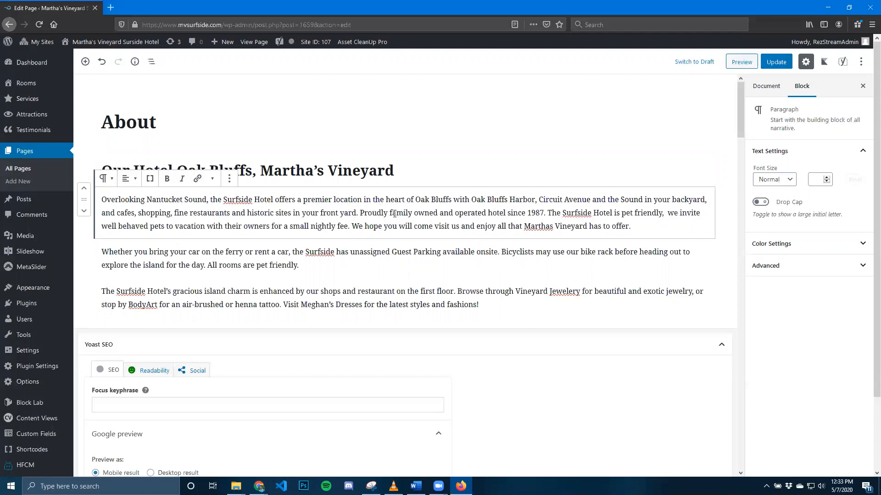
pyautogui.write('This is some new ')
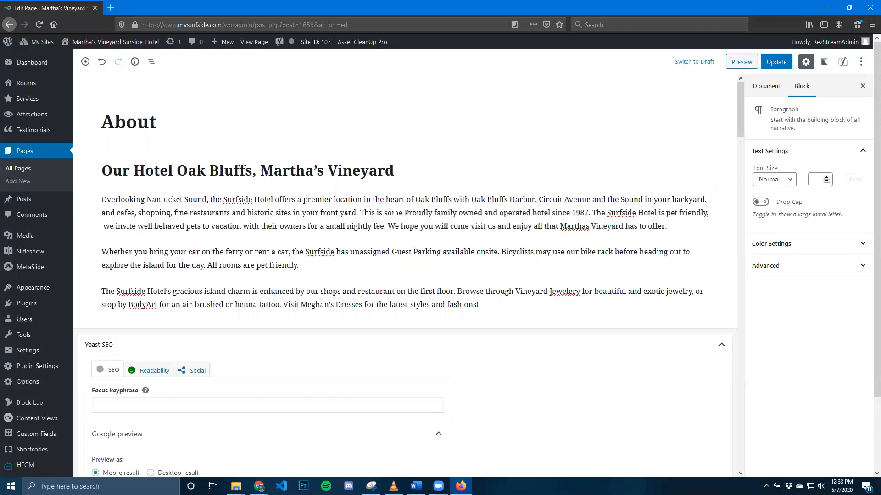
pyautogui.write('text.')
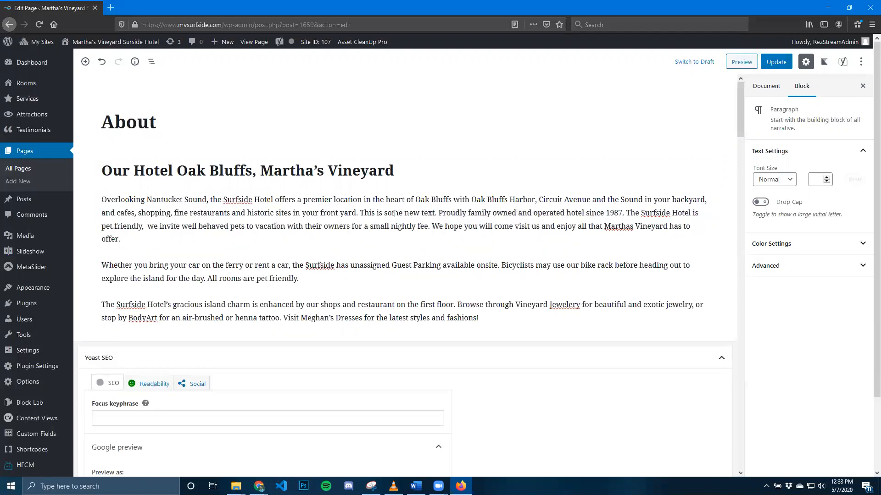
# Format the sentence "This is some new text." in the first paragraph as bold and italic.
pyautogui.moveTo(362, 217); pyautogui.dragTo(437, 213)
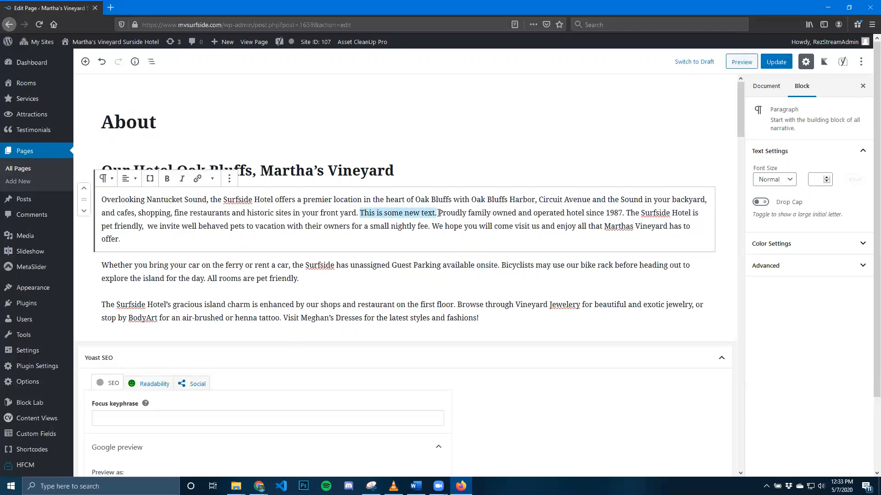
pyautogui.click(168, 180)
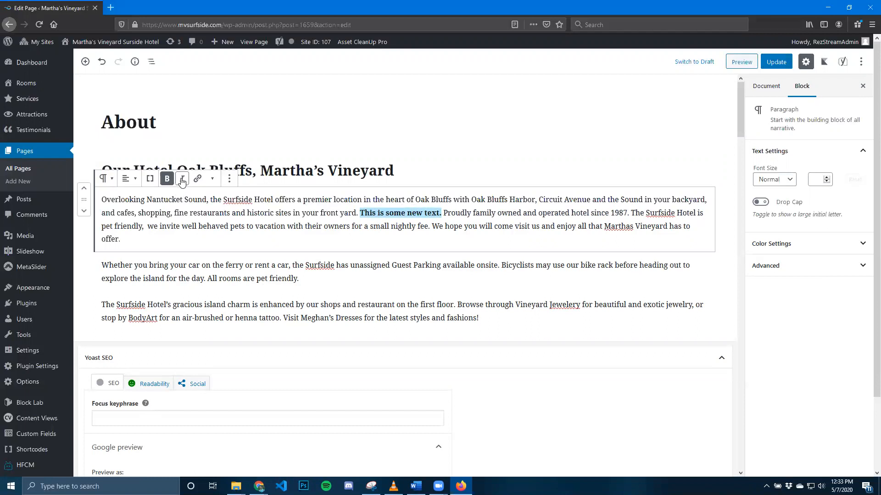
pyautogui.click(183, 180)
pyautogui.click(461, 217)
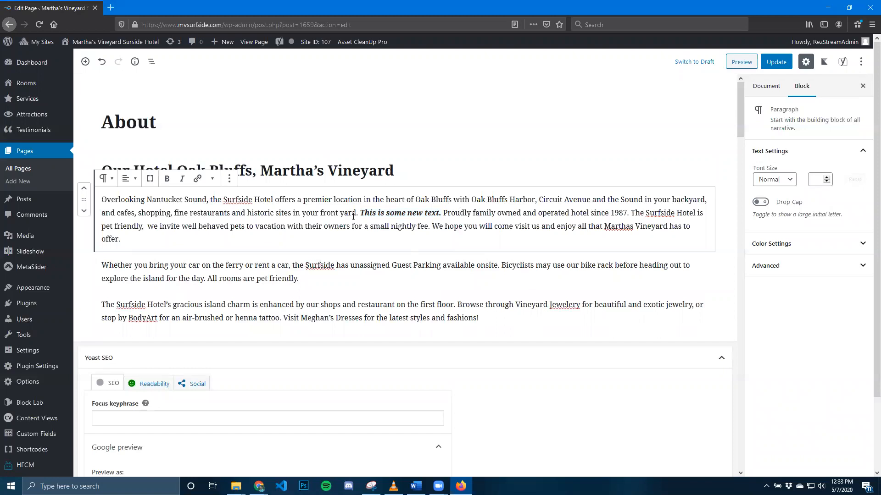
pyautogui.moveTo(257, 224); pyautogui.dragTo(322, 226)
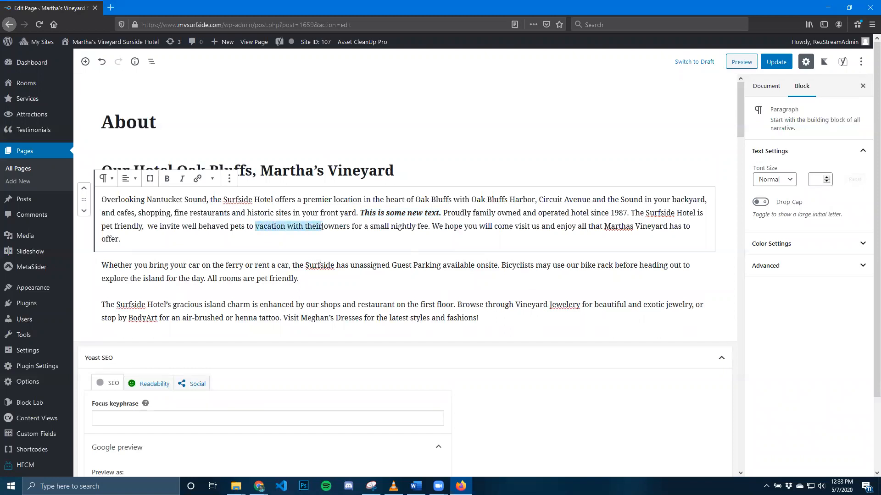
pyautogui.click(197, 178)
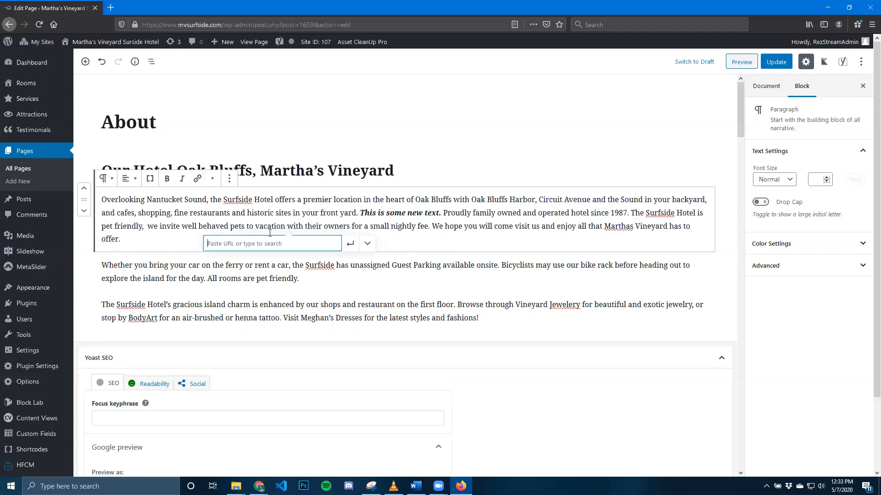
pyautogui.write('www.google.com')
pyautogui.press('Return')
pyautogui.click(469, 225)
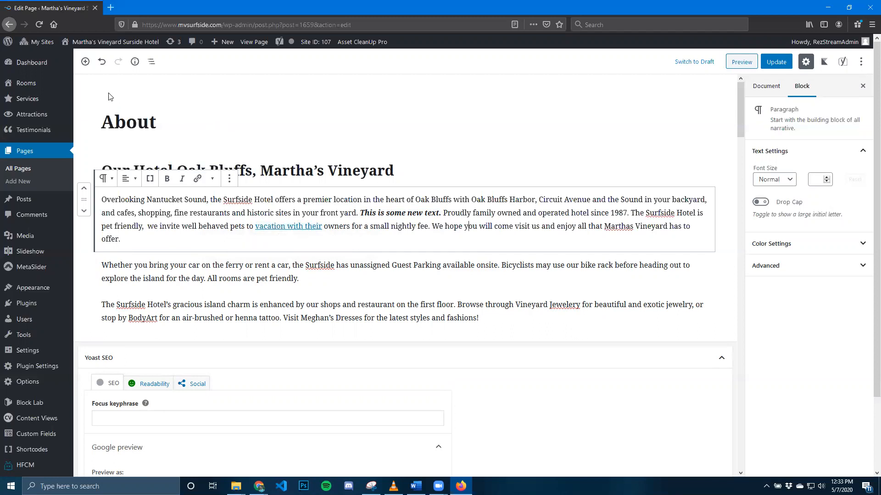
# Undo the link on "vacation with their" and remove bold and italic from "This is some new text.".
pyautogui.click(101, 63)
pyautogui.moveTo(362, 212); pyautogui.dragTo(440, 213)
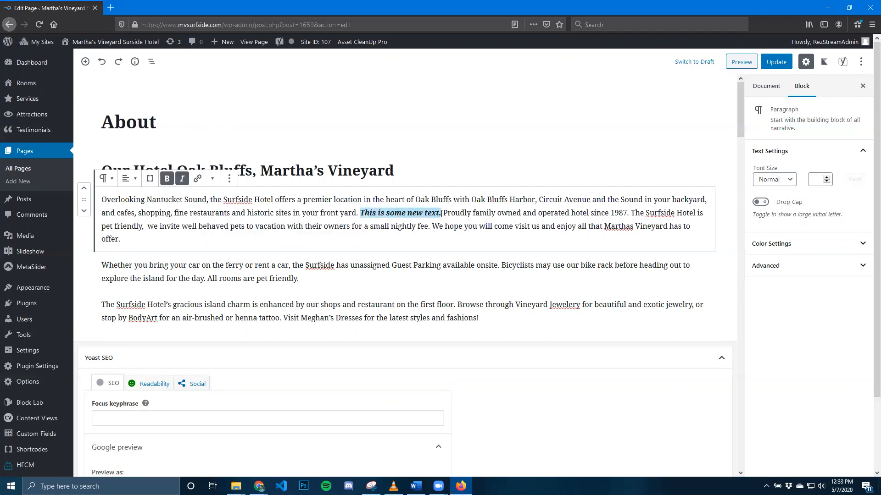
pyautogui.click(167, 178)
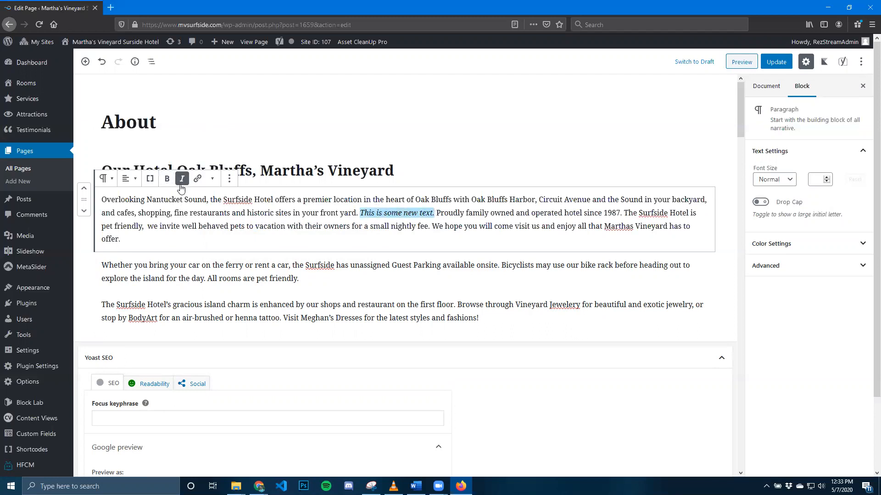
pyautogui.click(181, 179)
pyautogui.click(476, 213)
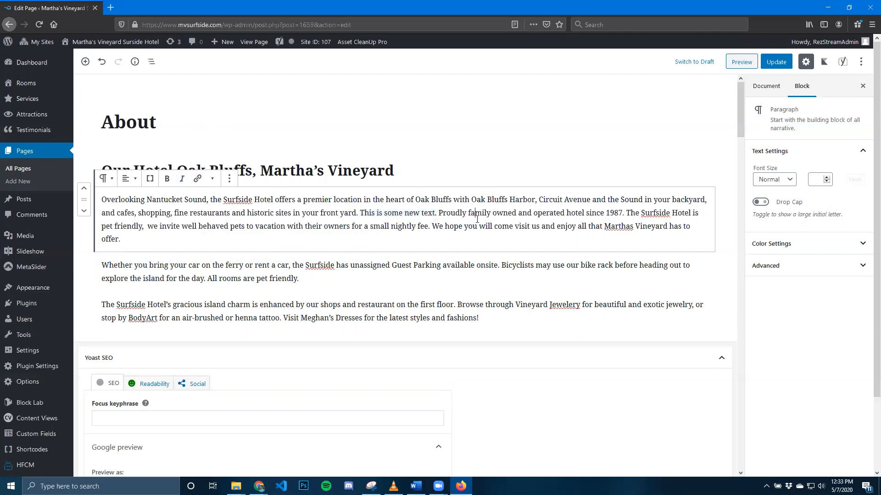
# Enlarge the first paragraph's font to Medium and further to a custom size of 27.
pyautogui.click(831, 250)
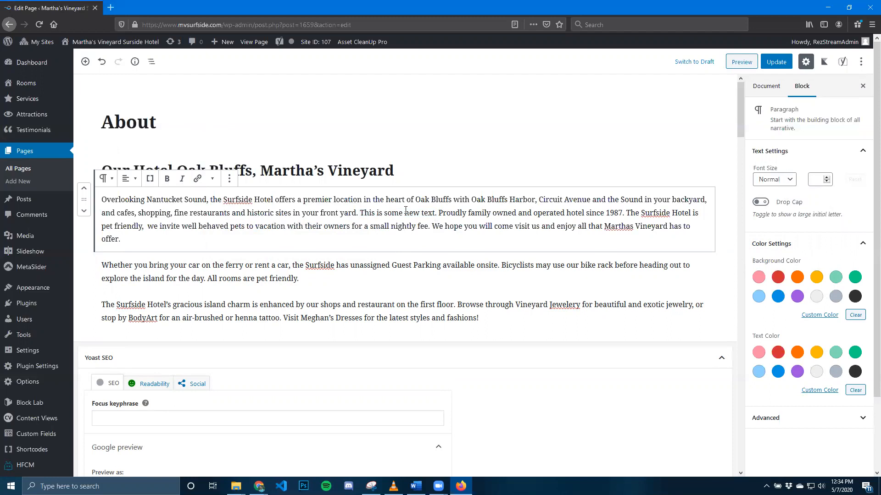
pyautogui.click(785, 181)
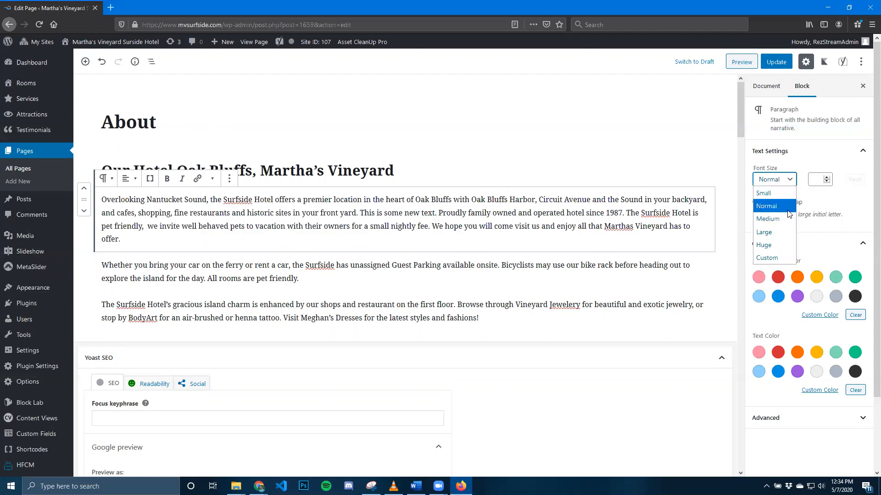
pyautogui.click(789, 215)
pyautogui.click(774, 179)
pyautogui.click(771, 219)
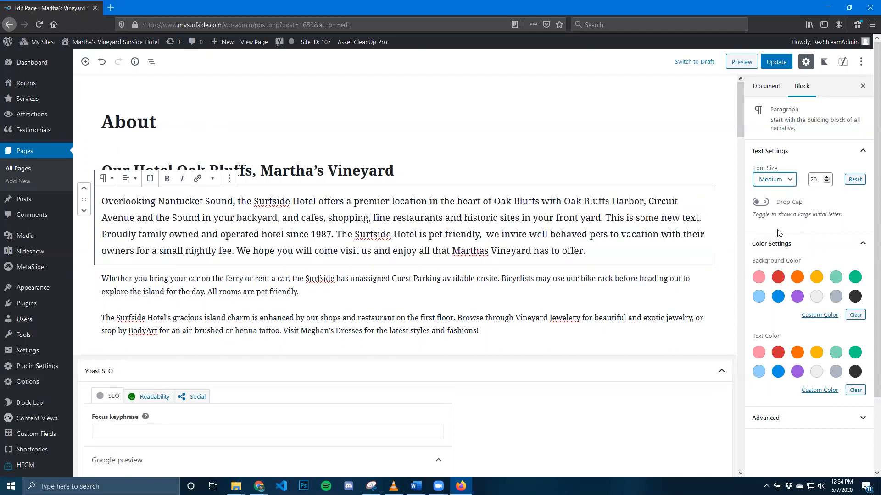
pyautogui.click(777, 230)
pyautogui.click(827, 182)
pyautogui.click(827, 182)
pyautogui.click(827, 182)
pyautogui.click(827, 182)
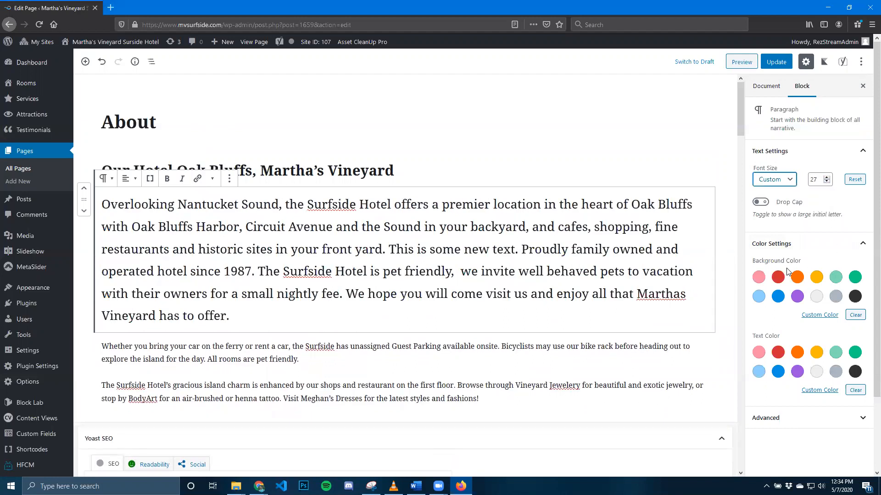
# Give the first paragraph a custom dark blue background and very light gray text.
pyautogui.click(820, 315)
pyautogui.scroll(-3, 853, 372)
pyautogui.moveTo(794, 369); pyautogui.dragTo(782, 359)
pyautogui.moveTo(769, 252); pyautogui.dragTo(780, 354)
pyautogui.click(774, 239)
pyautogui.click(853, 271)
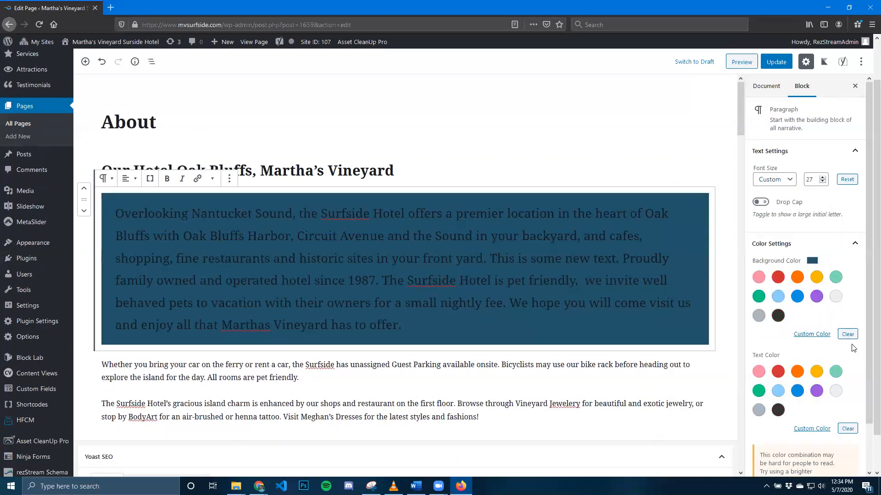
pyautogui.scroll(-1, 768, 370)
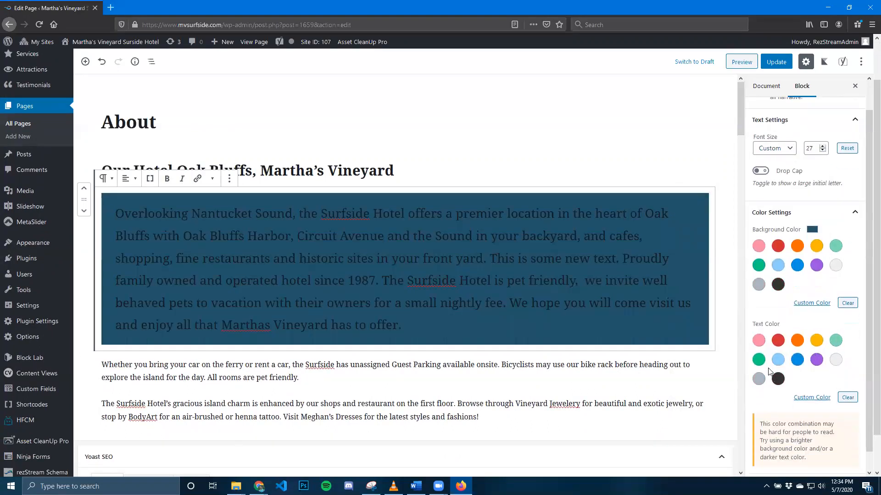
pyautogui.click(835, 360)
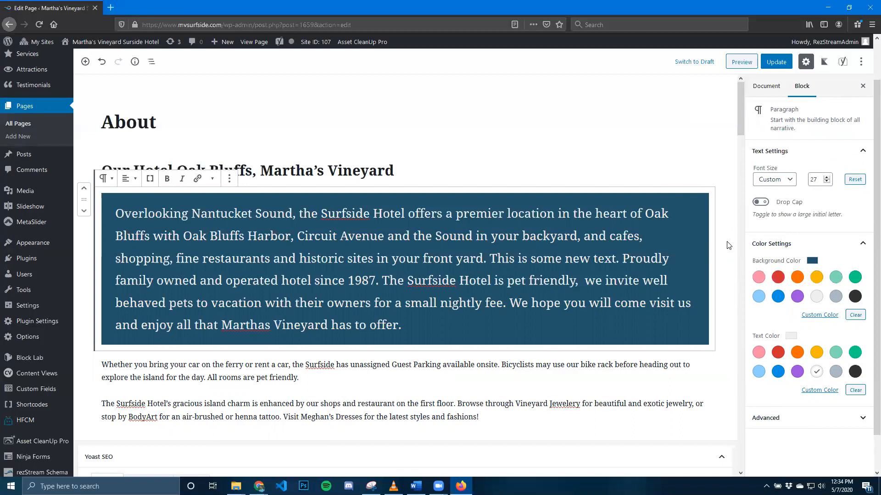
# Preview the About page to check the formatted paragraph on the site, and return to the editor.
pyautogui.click(741, 62)
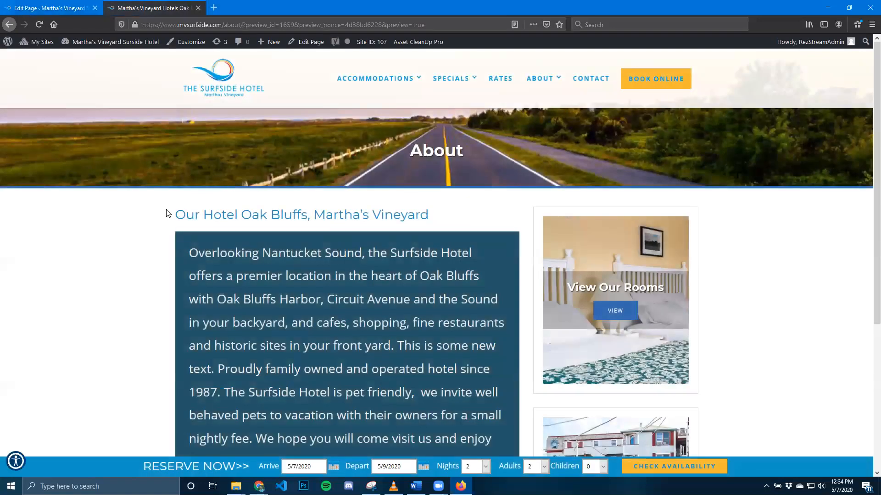
pyautogui.scroll(-5, 133, 234)
pyautogui.scroll(4, 130, 231)
pyautogui.scroll(-1, 130, 232)
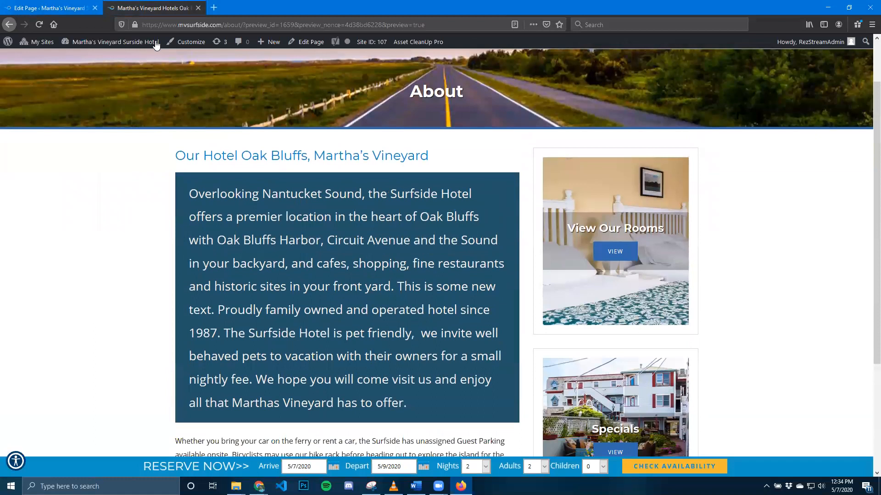
pyautogui.click(198, 7)
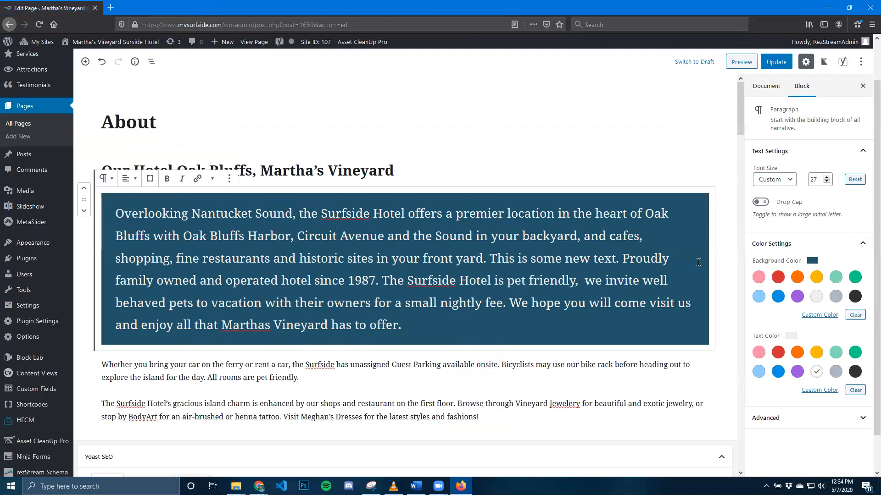
# Restore the first paragraph's default text color, background and font size.
pyautogui.click(102, 61)
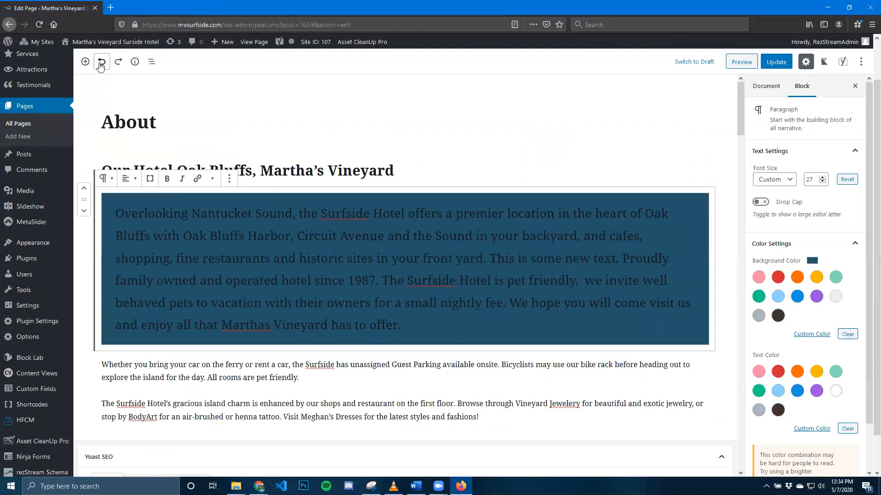
pyautogui.click(849, 334)
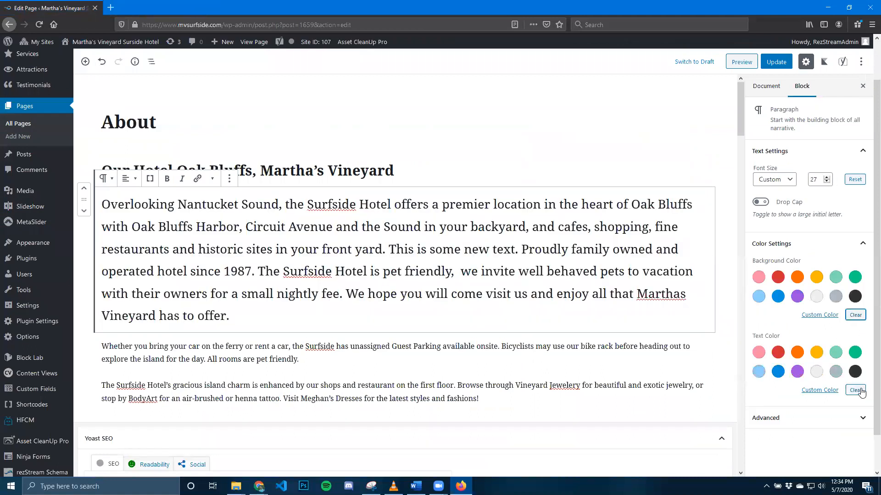
pyautogui.click(855, 179)
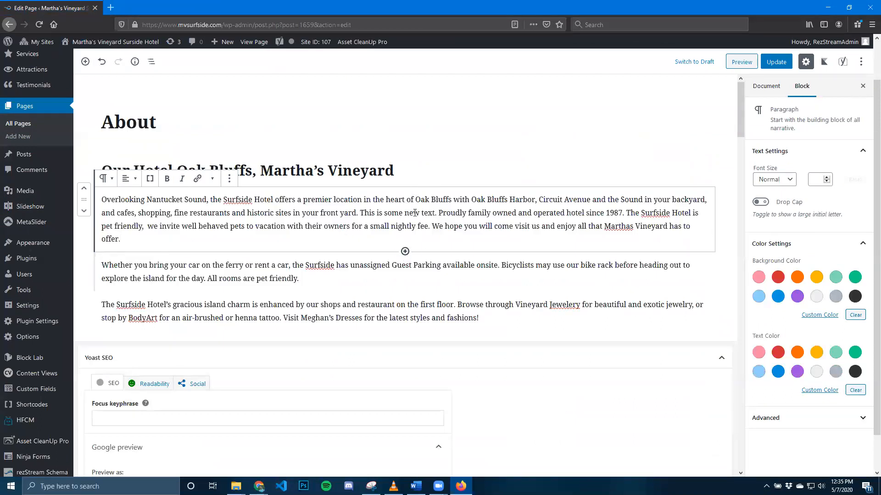
# Insert an empty block after the second paragraph, which covers guest parking and bicycles.
pyautogui.click(413, 172)
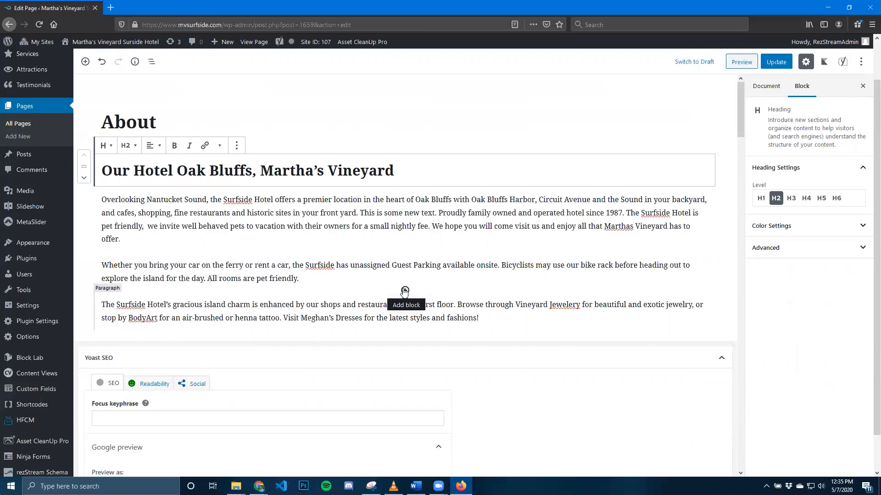
pyautogui.click(303, 278)
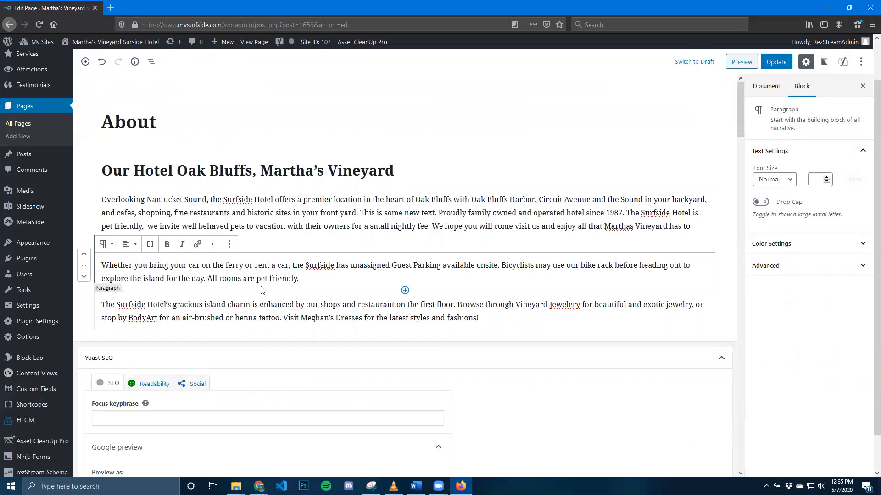
pyautogui.click(229, 246)
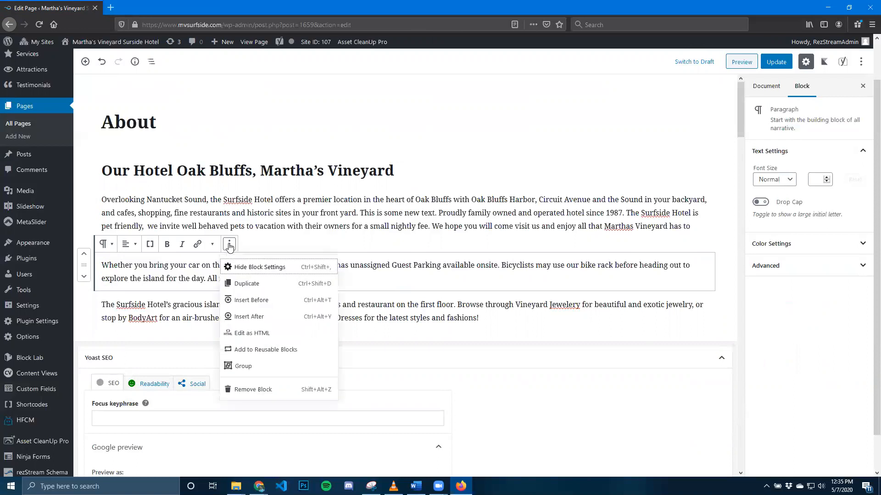
pyautogui.click(250, 317)
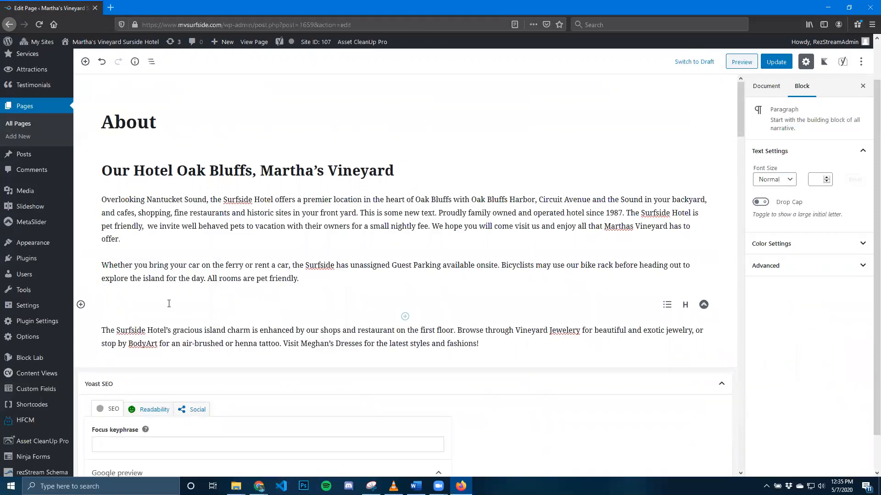
# Browse the block categories for the empty block, search for "Para" and choose the Paragraph block.
pyautogui.click(80, 305)
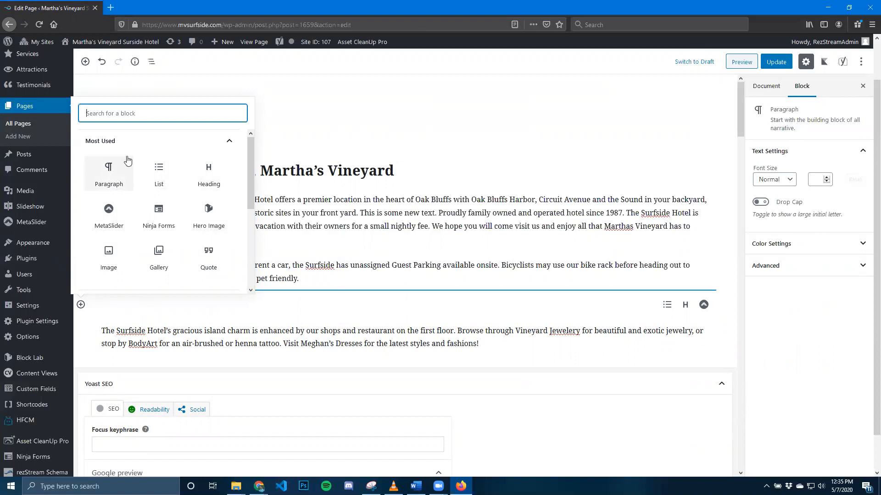
pyautogui.click(229, 143)
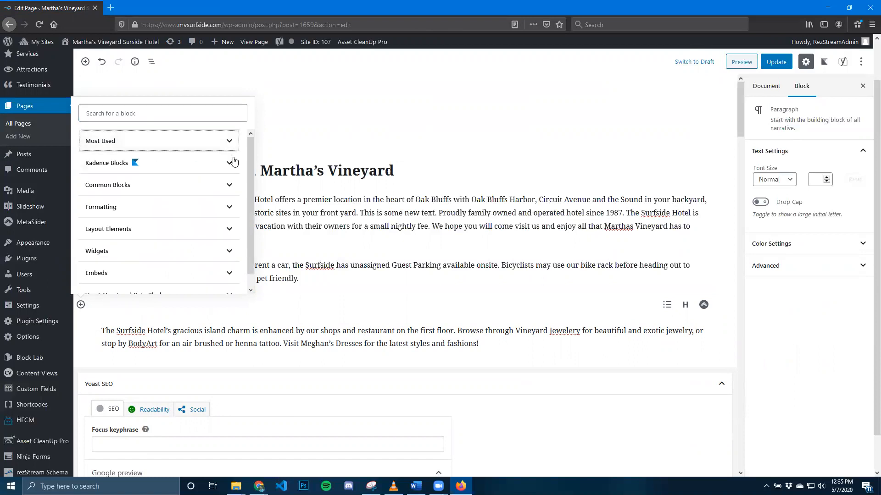
pyautogui.click(229, 185)
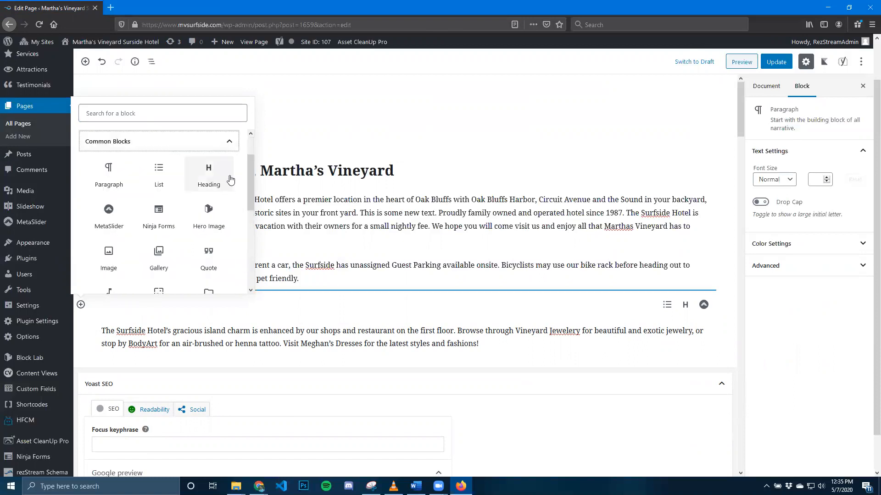
pyautogui.click(230, 144)
pyautogui.click(111, 111)
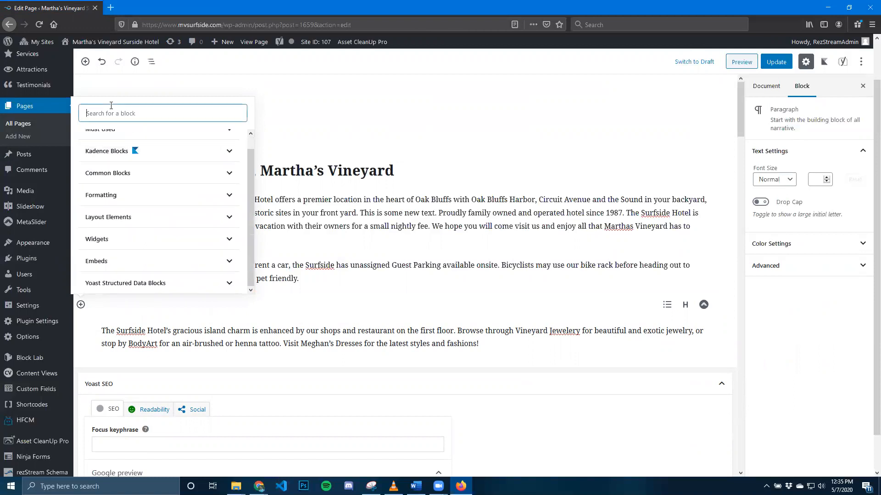
pyautogui.write('Para')
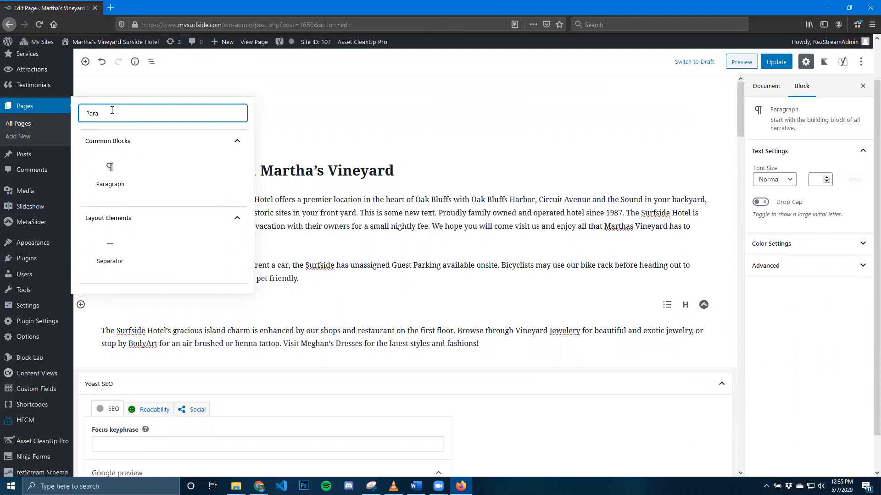
pyautogui.click(109, 173)
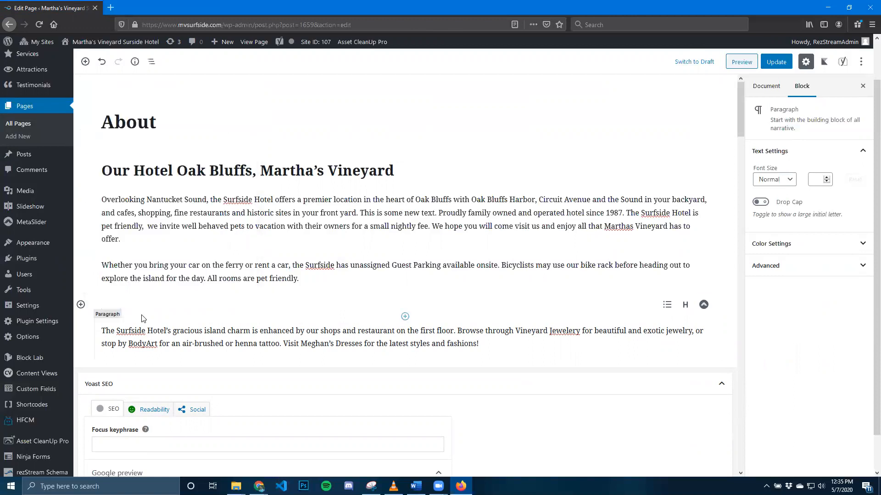
# Write "This is a new paragraph." in the new paragraph block.
pyautogui.write('This ')
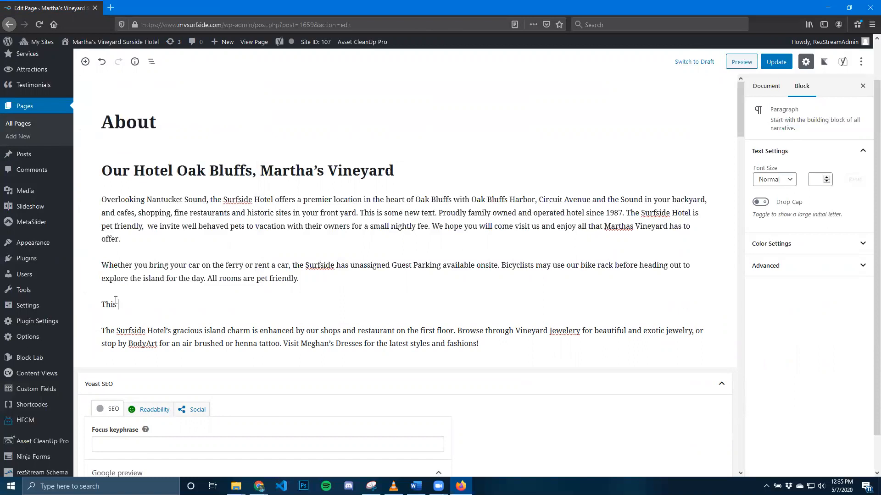
pyautogui.write('is a new paragraph.')
pyautogui.click(247, 173)
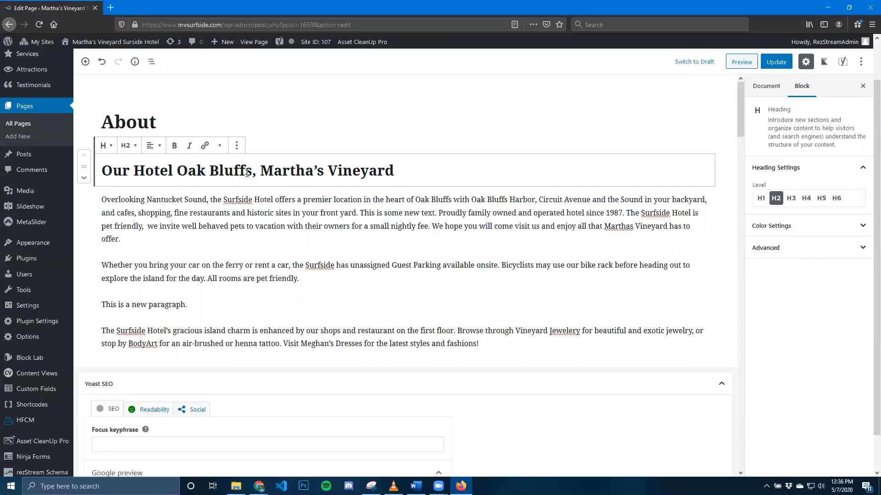
pyautogui.click(255, 224)
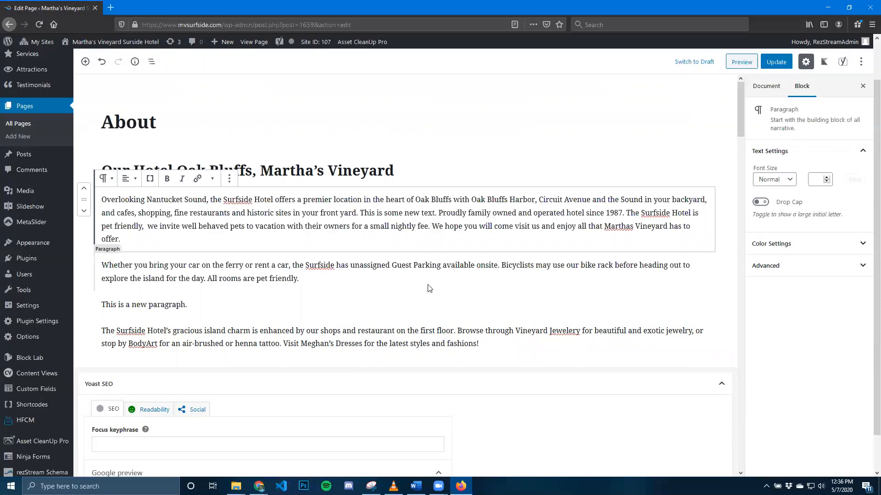
# Insert a List block directly below the new paragraph.
pyautogui.scroll(-1, 411, 312)
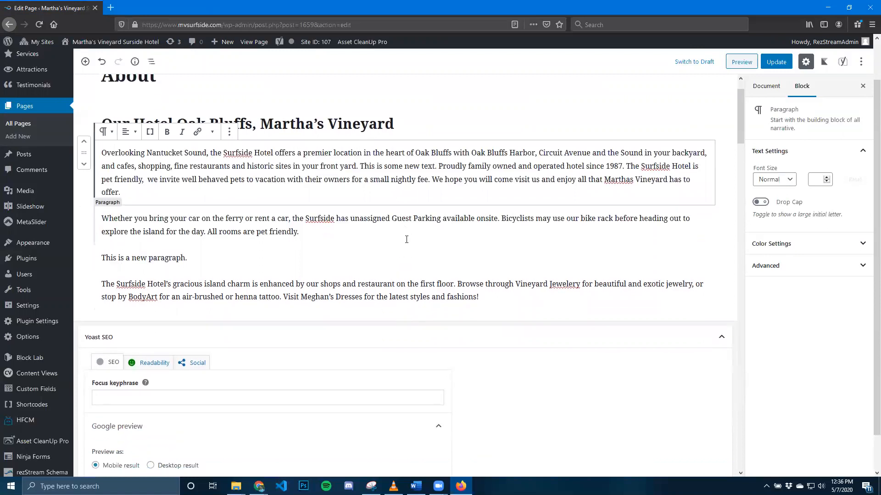
pyautogui.click(405, 271)
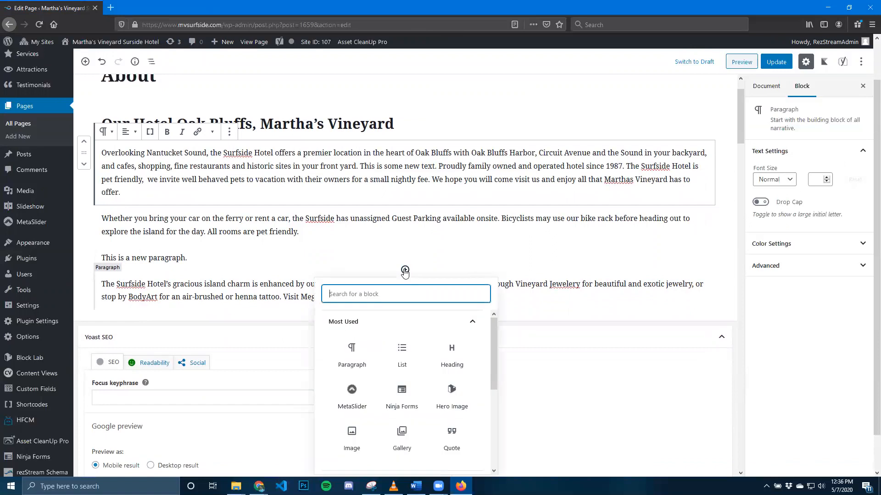
pyautogui.click(402, 355)
# Fill the bulleted list with the items "this is option one", "this option two" and "this is option three".
pyautogui.write('thi')
pyautogui.scroll(-2, 148, 282)
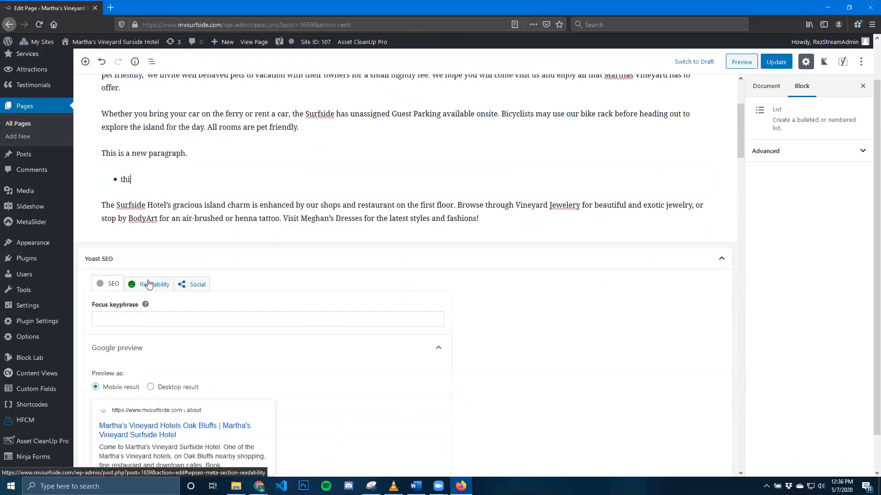
pyautogui.write('s is option one')
pyautogui.press('Return')
pyautogui.write('this option two')
pyautogui.press('Return')
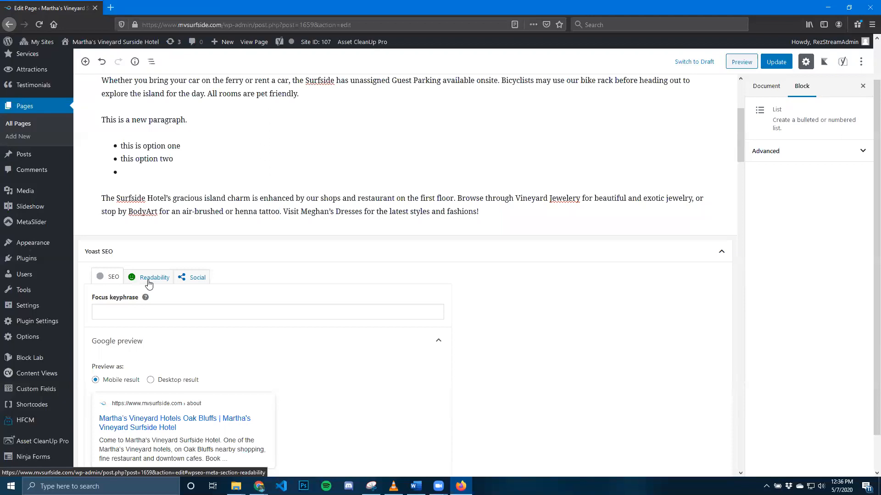
pyautogui.write('this is option')
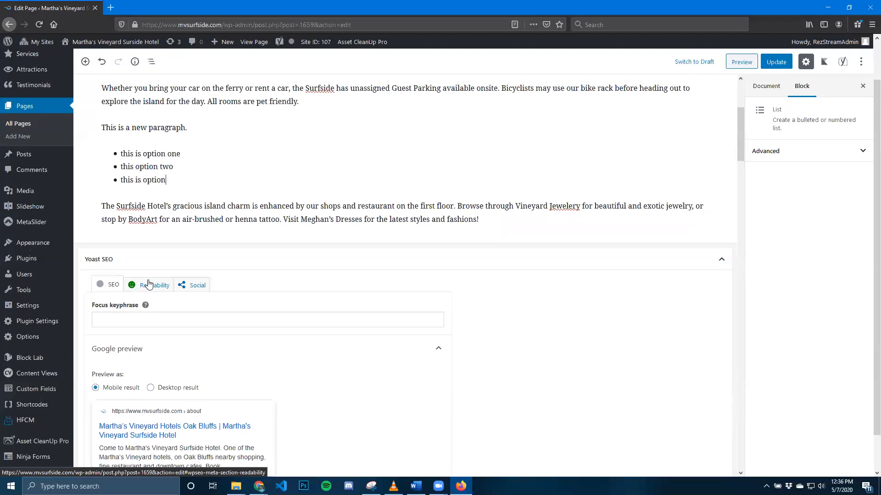
pyautogui.scroll(3, 350, 157)
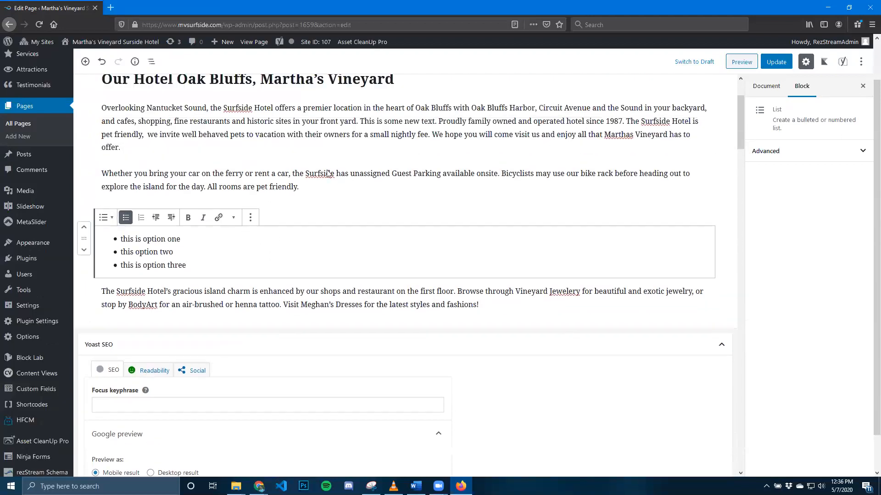
pyautogui.click(423, 200)
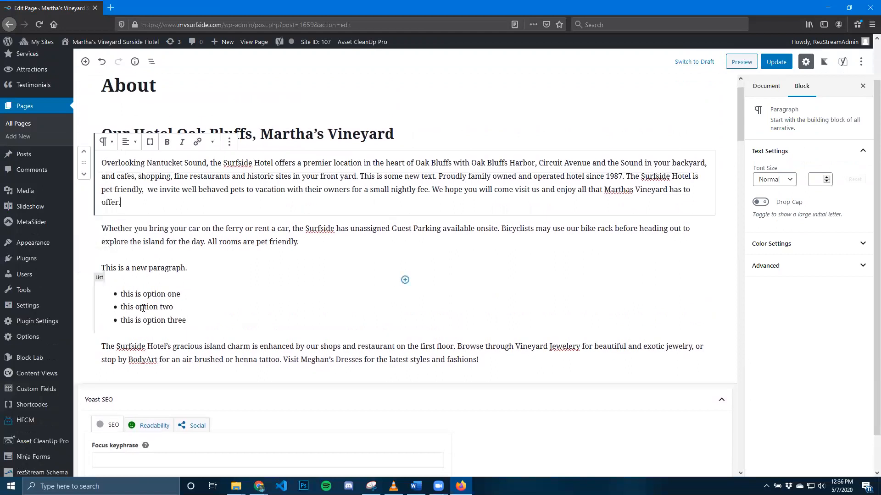
# Preview the About page to check the new paragraph and list, and return to the editor.
pyautogui.click(741, 63)
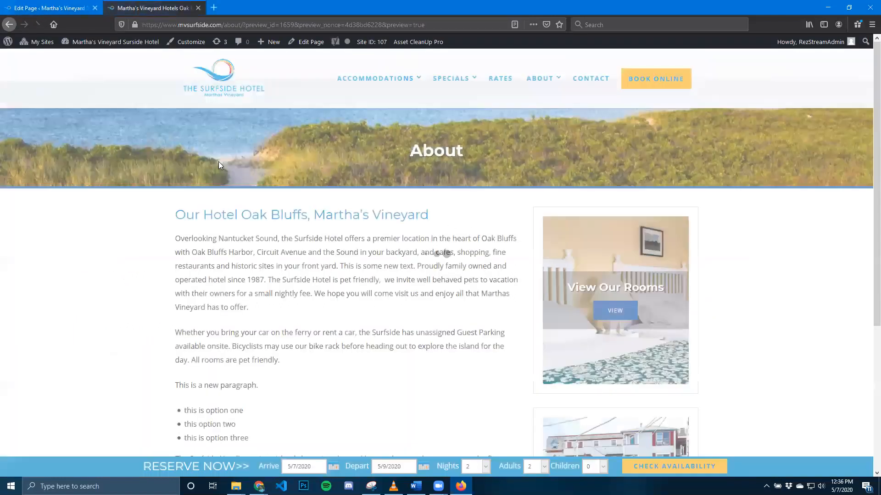
pyautogui.scroll(-2, 376, 220)
pyautogui.scroll(-1, 354, 320)
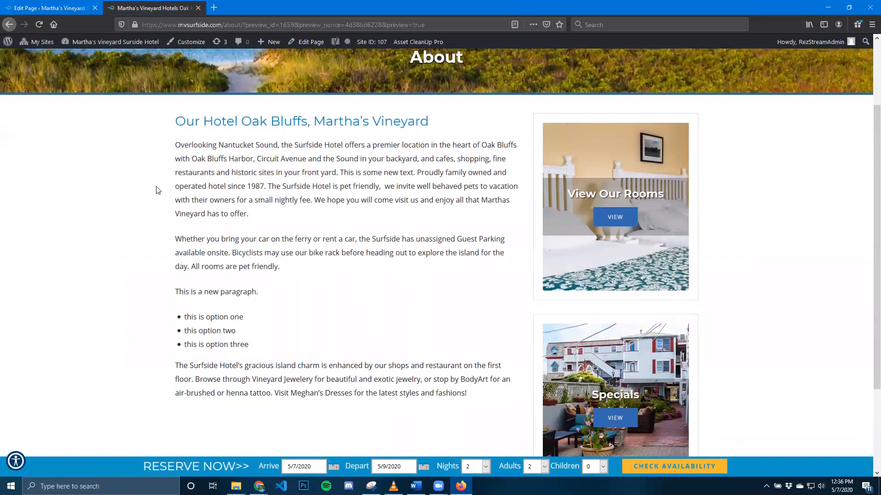
pyautogui.click(198, 8)
# Update the About page and review the new paragraph and list on the live page.
pyautogui.click(215, 263)
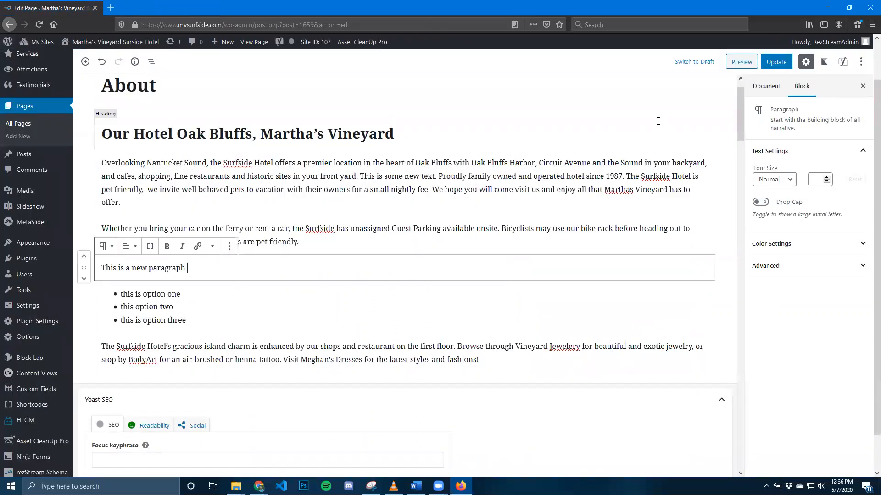
pyautogui.click(777, 64)
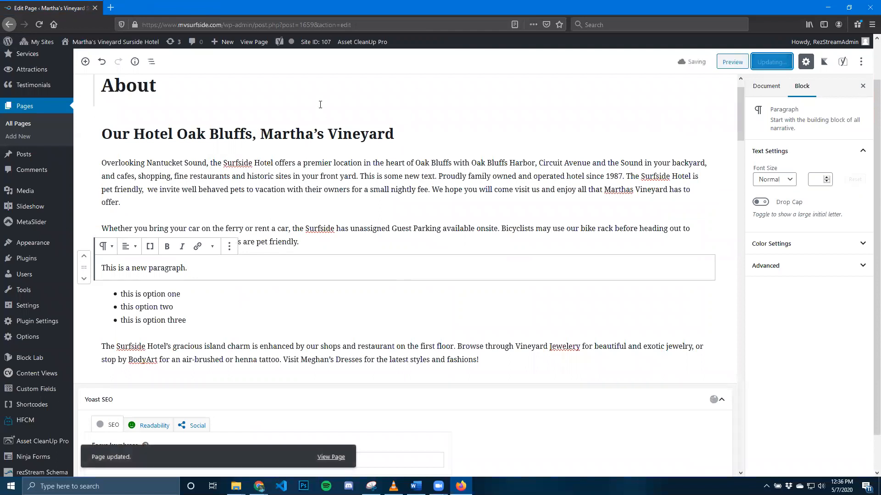
pyautogui.click(253, 41)
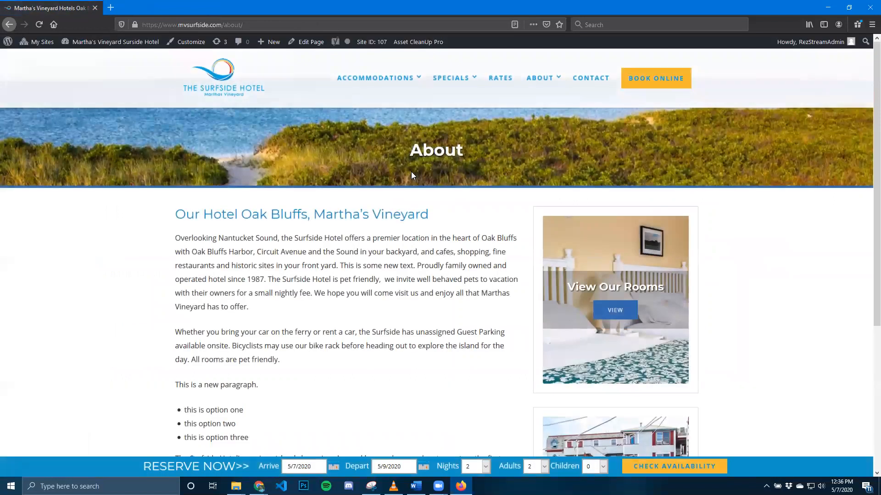
pyautogui.scroll(-2, 219, 299)
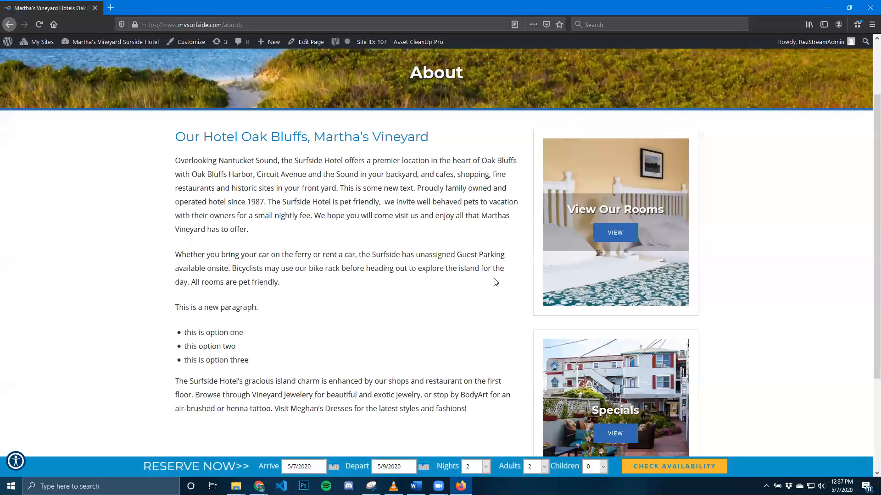
pyautogui.scroll(2, 496, 282)
# Reopen the About page for editing and remove the "This is a new paragraph." block.
pyautogui.click(311, 46)
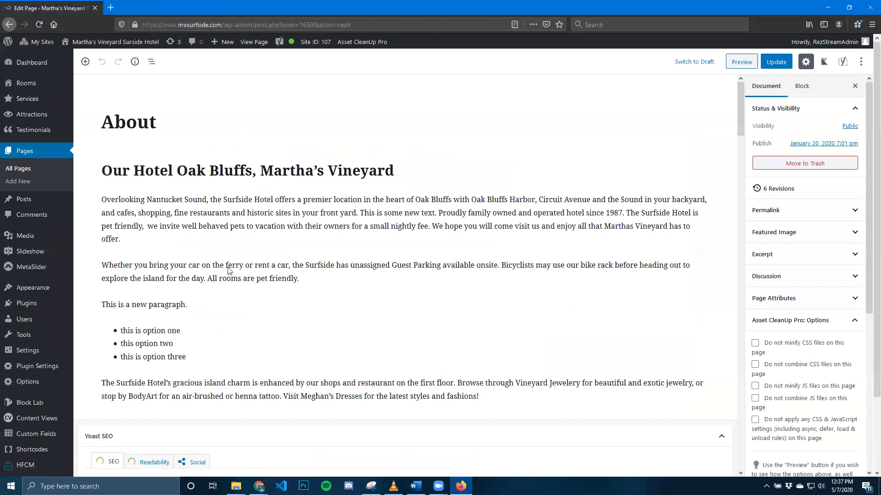
pyautogui.click(199, 273)
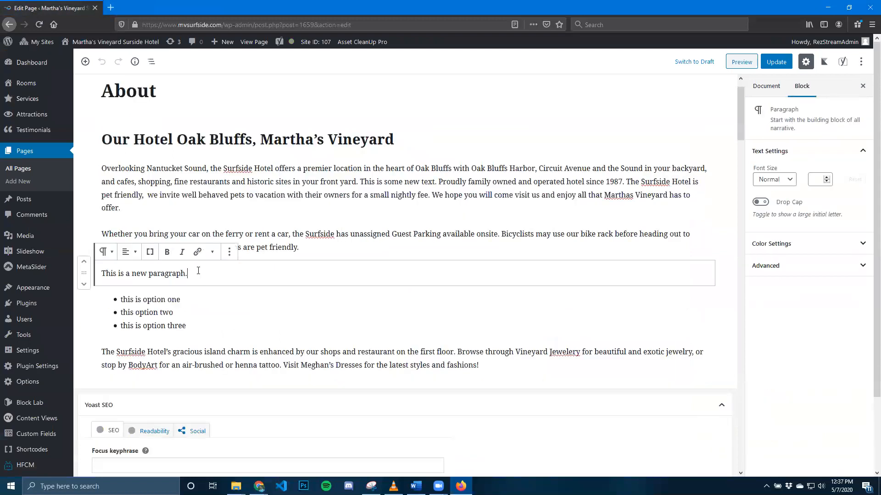
pyautogui.click(229, 255)
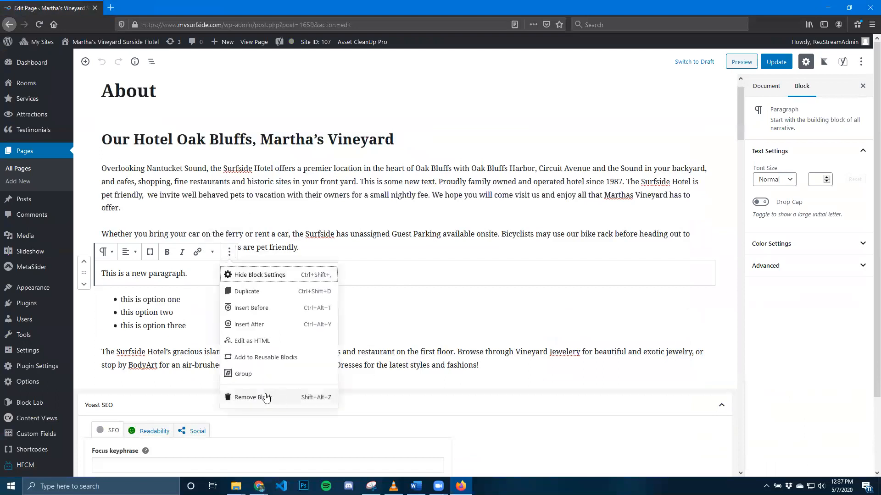
pyautogui.click(266, 397)
# Remove the three-item bulleted list block from the page.
pyautogui.click(202, 281)
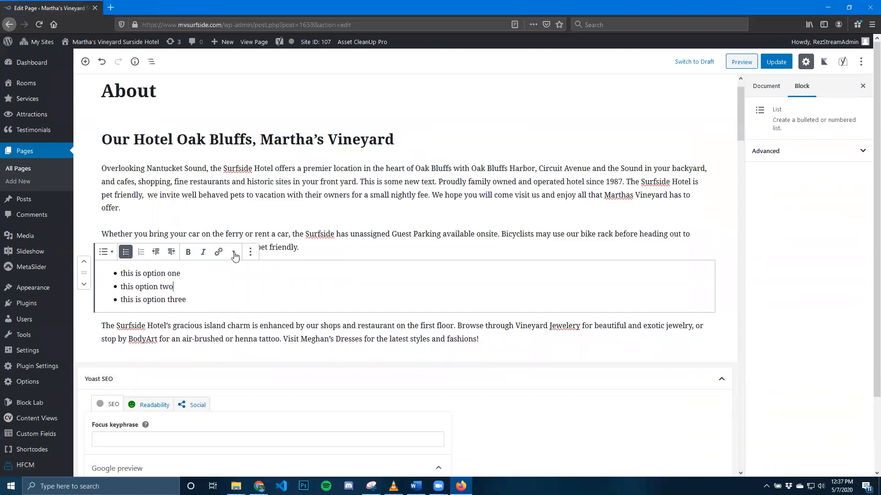
pyautogui.click(250, 252)
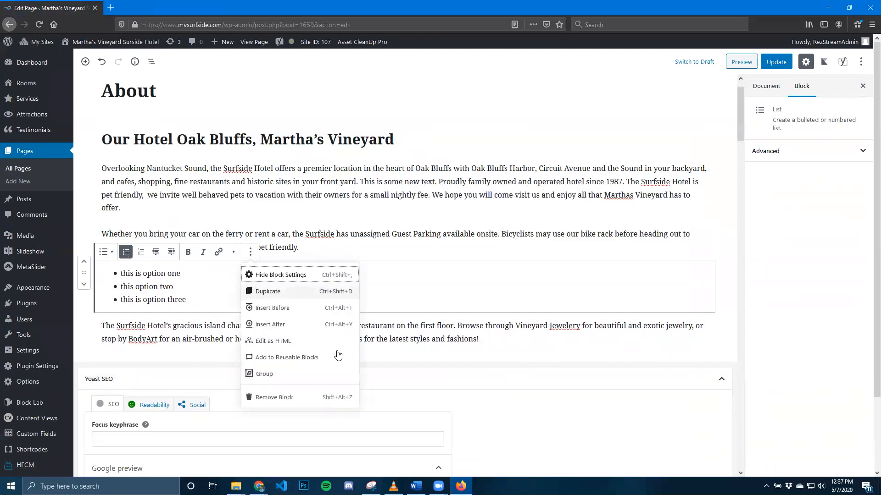
pyautogui.click(284, 397)
pyautogui.click(324, 195)
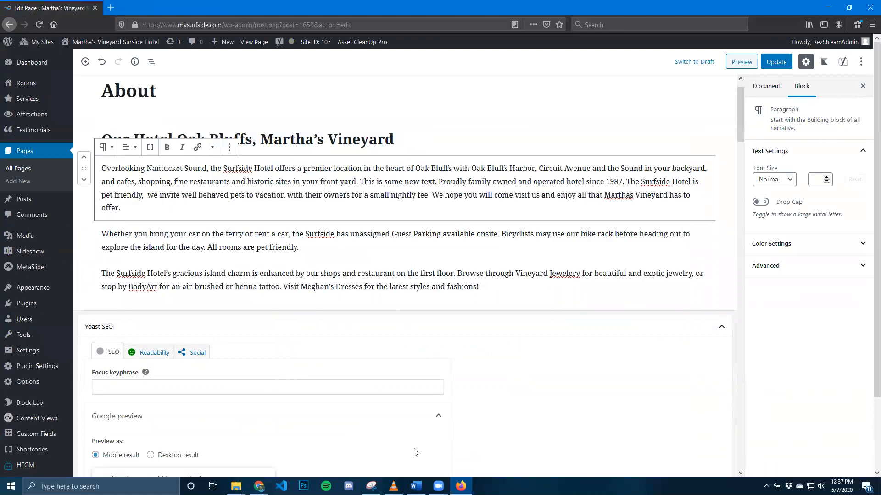
# Switch to Word, copy both Overlook paragraphs and the five-item list, and return to the page editor in Firefox.
pyautogui.click(416, 486)
pyautogui.hotkey('ctrl', 'a')
pyautogui.click(347, 248)
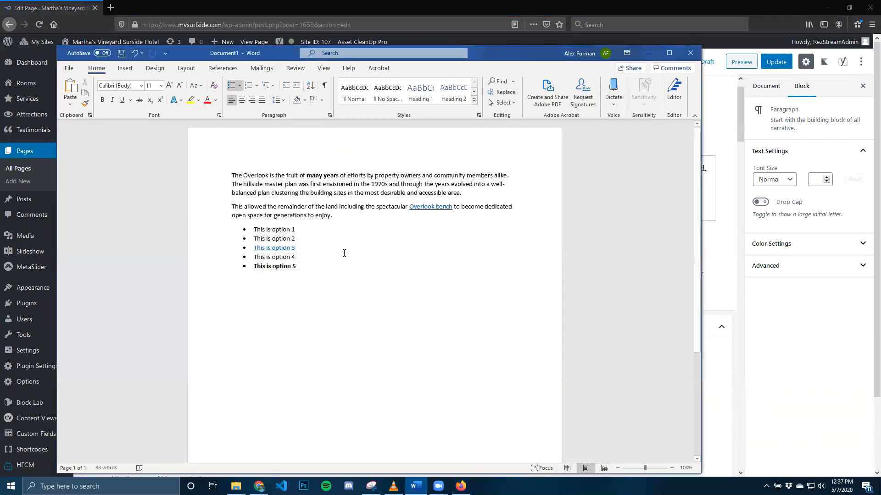
pyautogui.click(302, 266)
pyautogui.moveTo(301, 266); pyautogui.dragTo(234, 170)
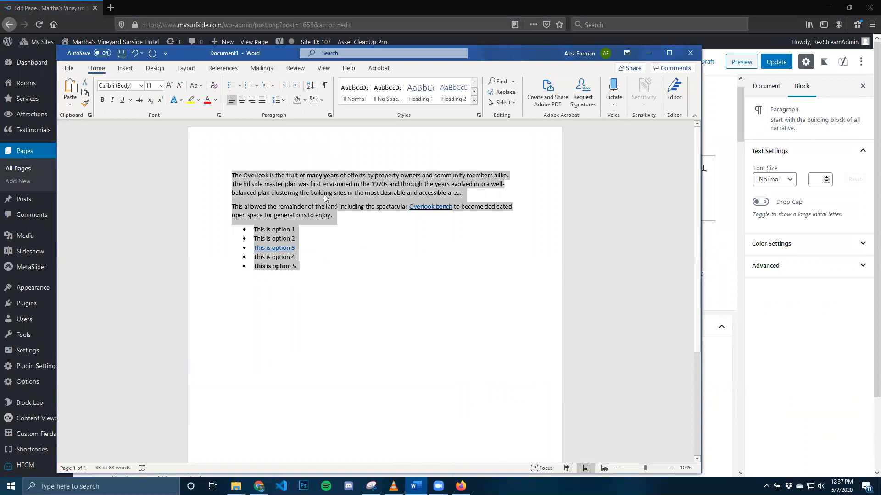
pyautogui.rightClick(270, 189)
pyautogui.click(304, 207)
pyautogui.click(60, 10)
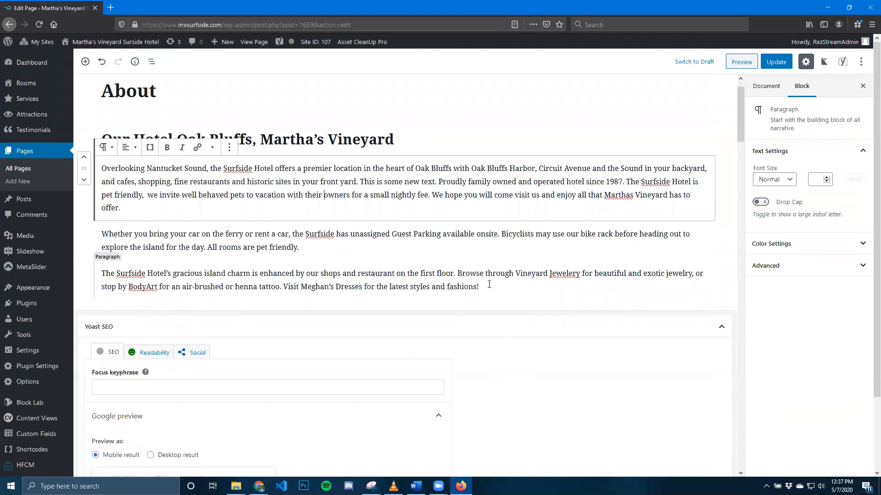
# Add a paragraph block below the last Surfside paragraph and paste in the Overlook paragraphs and five-item list copied from Word.
pyautogui.click(401, 302)
pyautogui.click(336, 247)
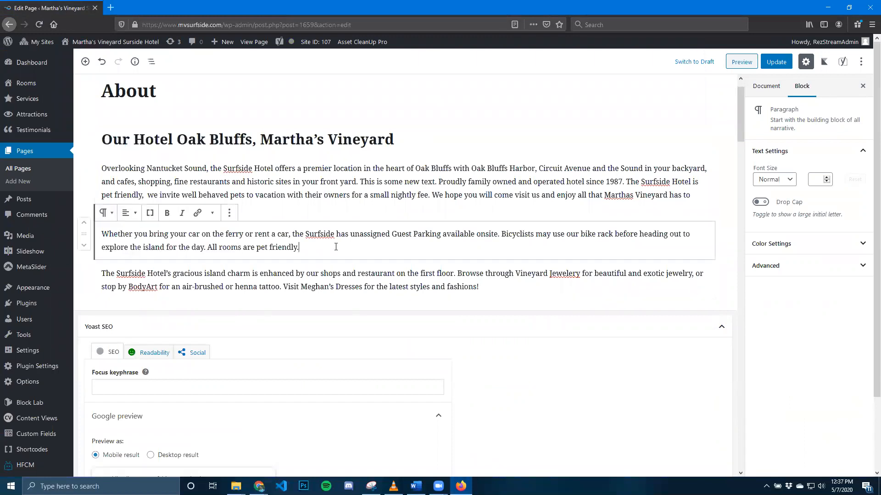
pyautogui.click(496, 286)
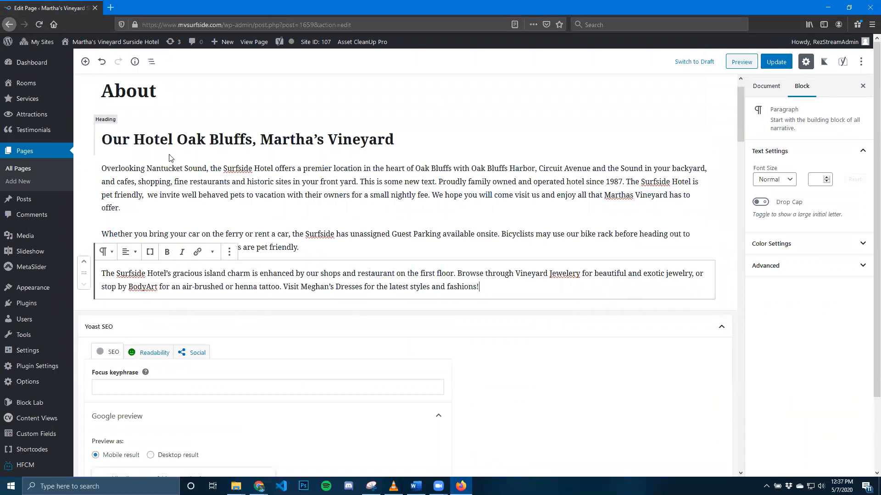
pyautogui.click(86, 61)
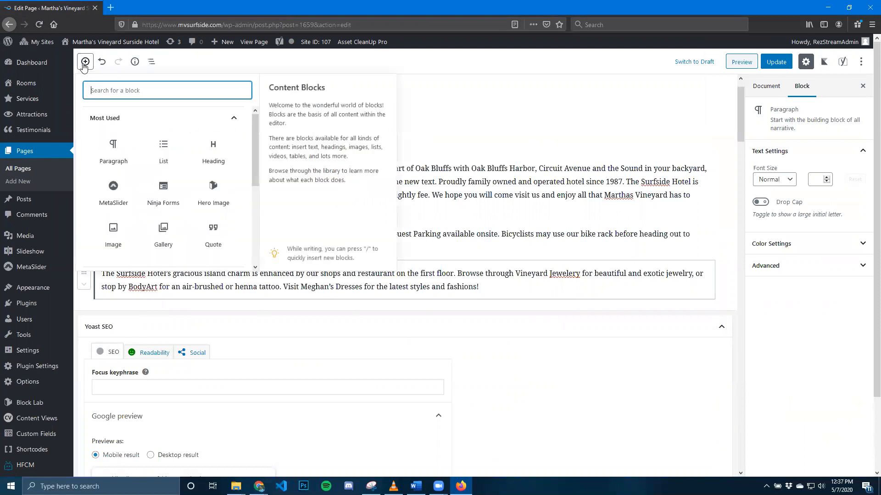
pyautogui.click(114, 157)
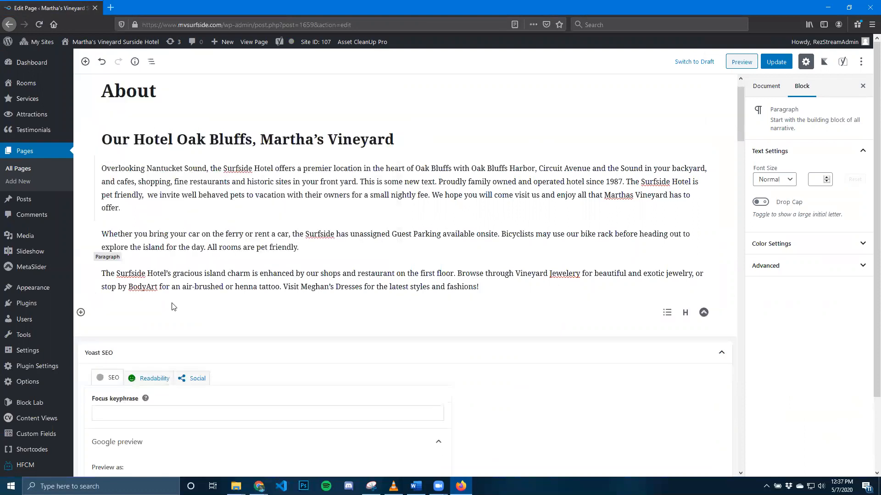
pyautogui.rightClick(114, 312)
pyautogui.click(138, 352)
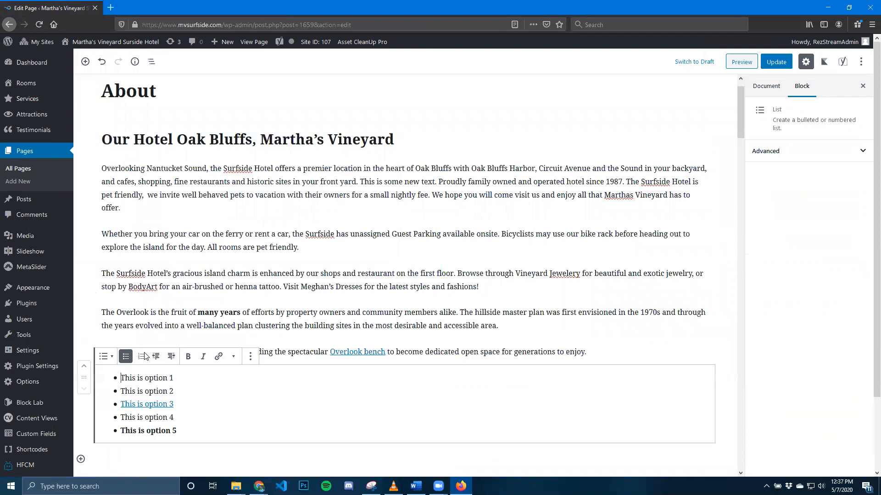
pyautogui.scroll(-1, 407, 267)
pyautogui.click(404, 239)
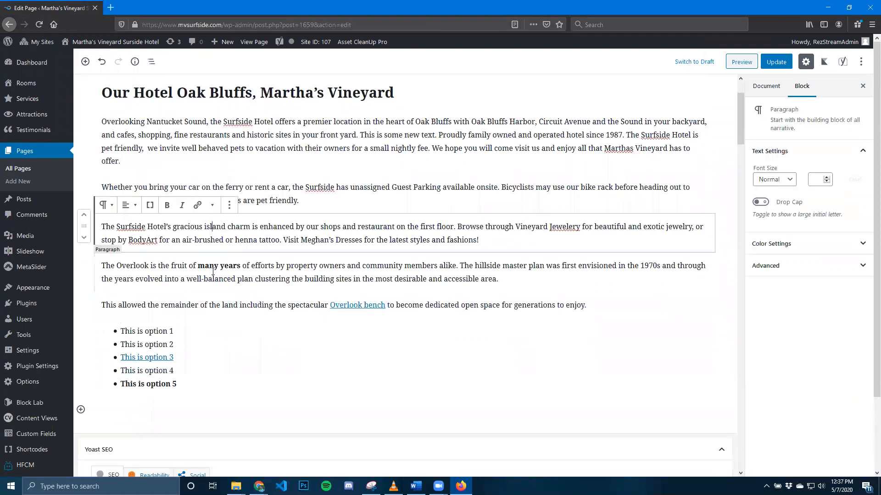
# Place the Word document beside the page editor and compare its bold text, links and bullets with the pasted blocks.
pyautogui.click(416, 486)
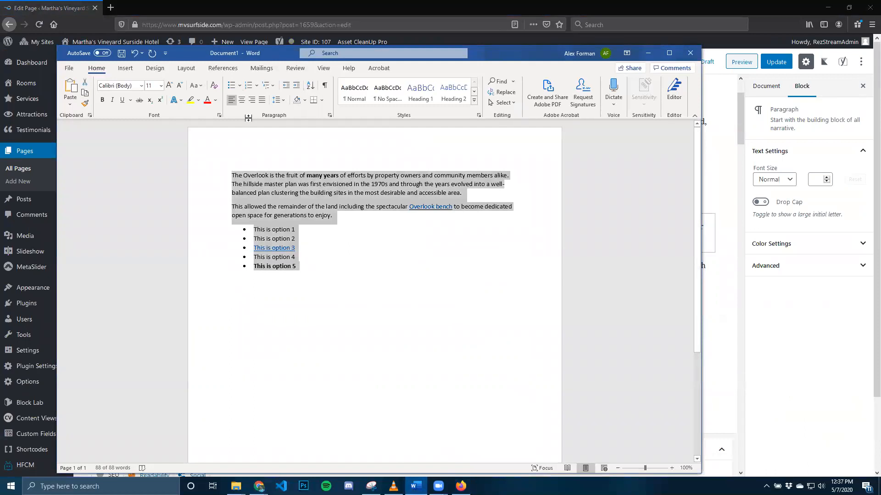
pyautogui.moveTo(263, 53); pyautogui.dragTo(601, 61)
pyautogui.click(612, 200)
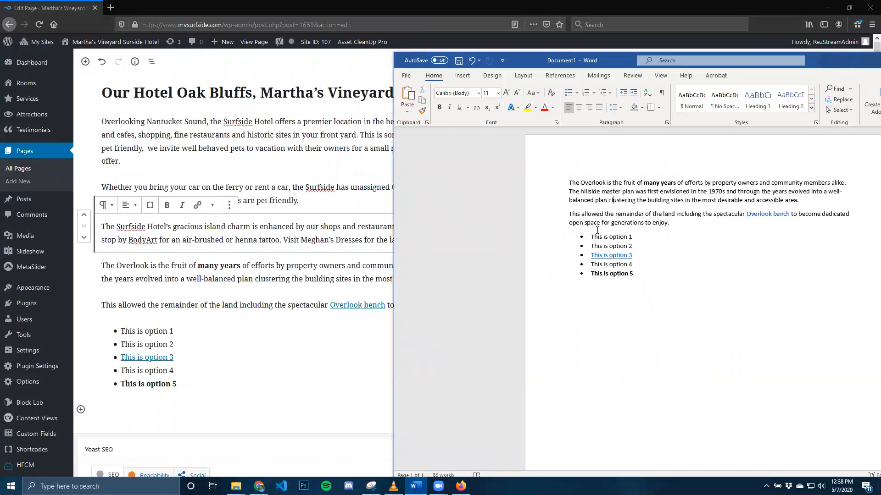
pyautogui.click(268, 266)
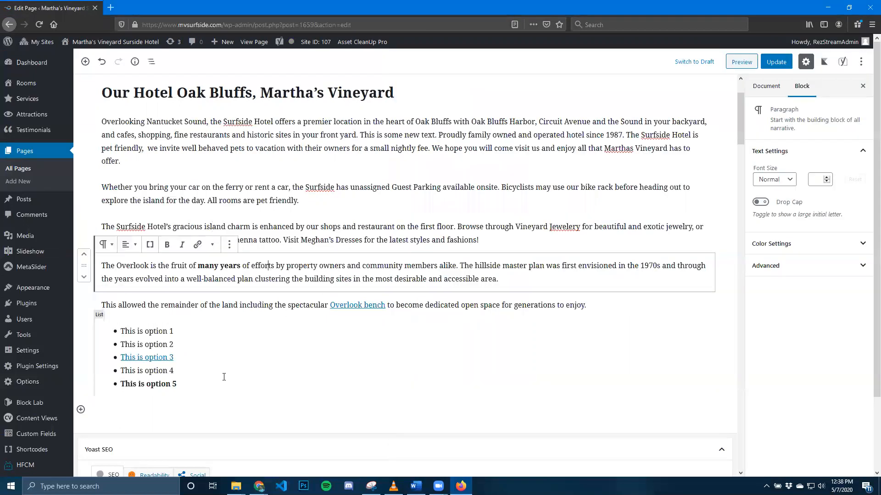
pyautogui.keyDown('shift'); pyautogui.click(224, 377); pyautogui.keyUp('shift')
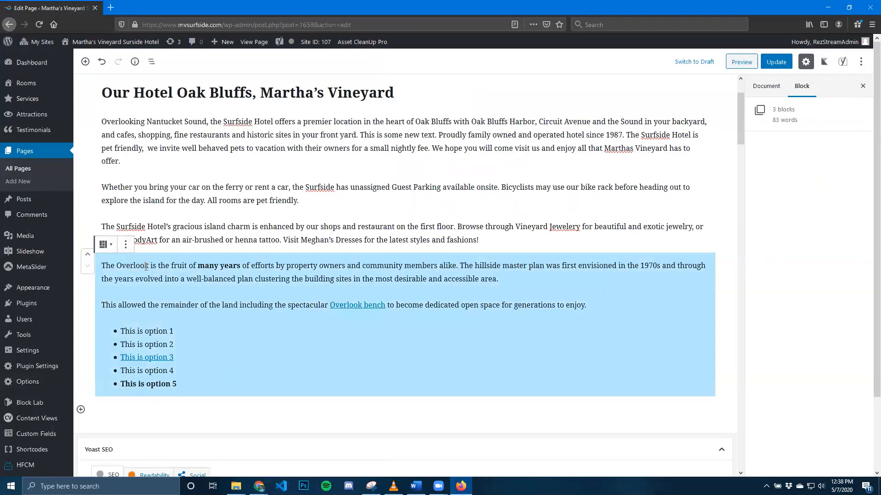
# Remove the two pasted Overlook paragraph blocks from the page.
pyautogui.click(141, 284)
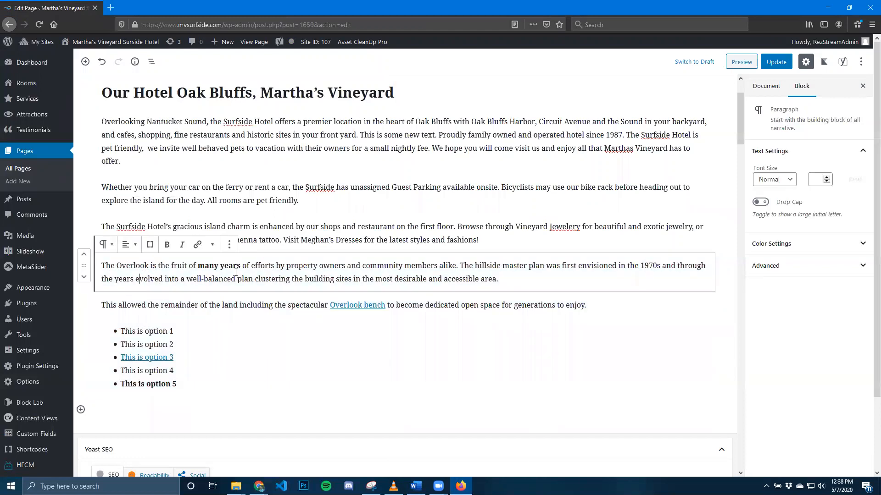
pyautogui.click(230, 245)
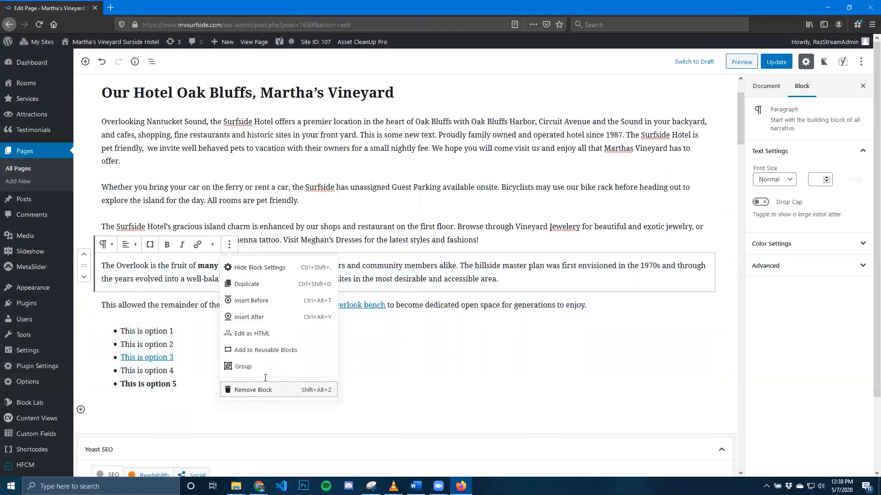
pyautogui.click(256, 390)
pyautogui.click(236, 266)
pyautogui.click(229, 244)
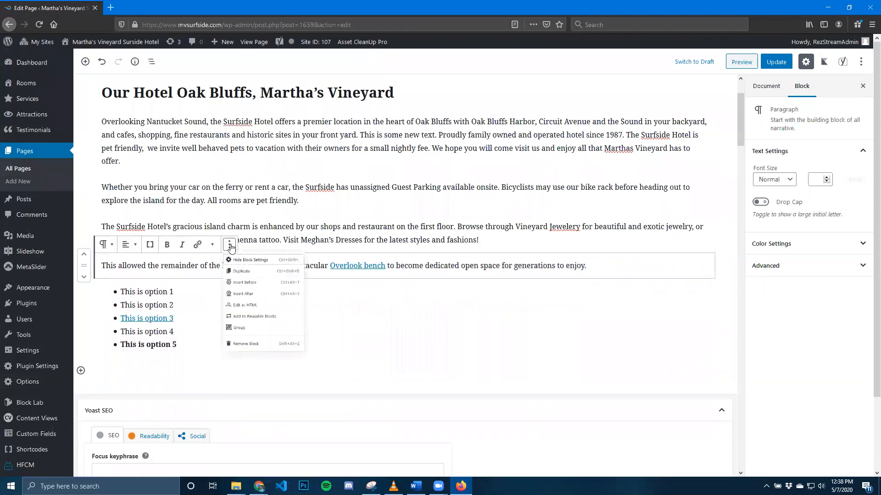
pyautogui.click(262, 389)
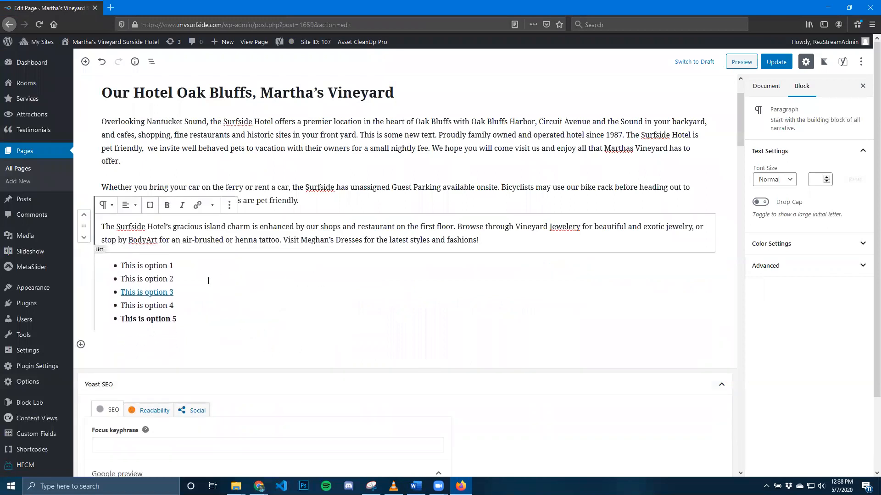
# Move the five-item list block up above the first paragraph and relocate it between the second and third paragraphs.
pyautogui.click(208, 281)
pyautogui.scroll(2, 208, 281)
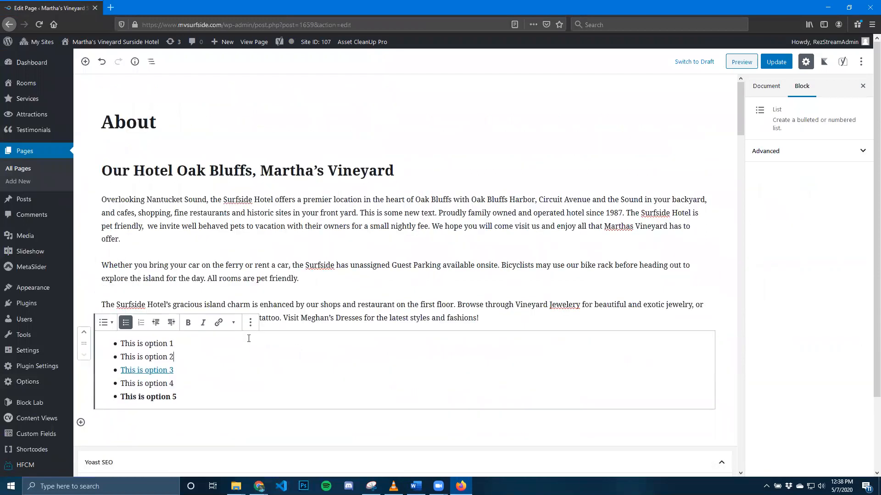
pyautogui.click(84, 333)
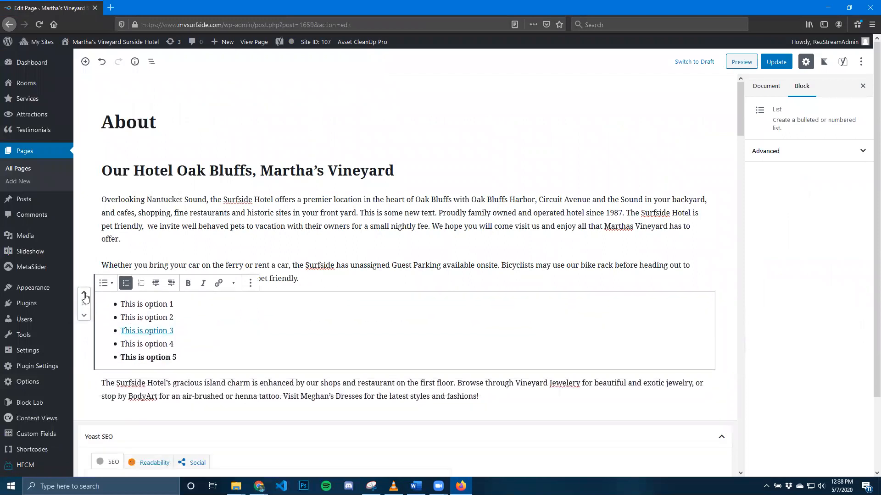
pyautogui.click(84, 293)
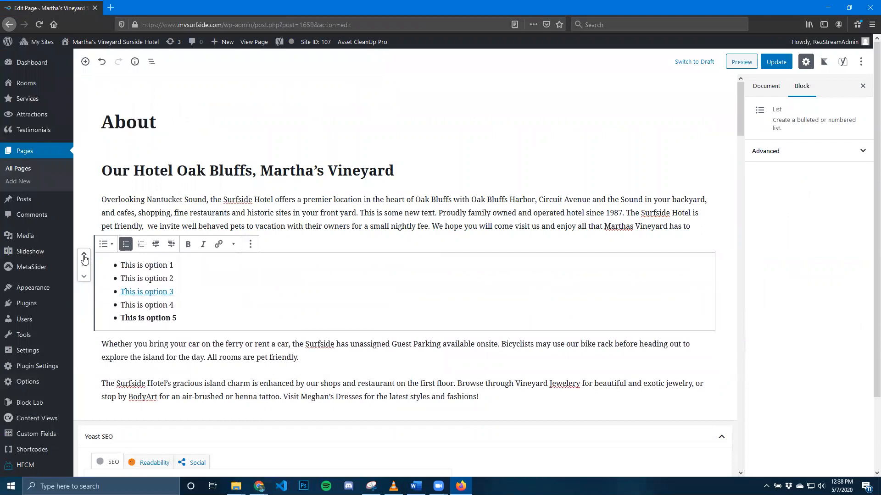
pyautogui.click(84, 256)
pyautogui.moveTo(83, 202); pyautogui.dragTo(132, 367)
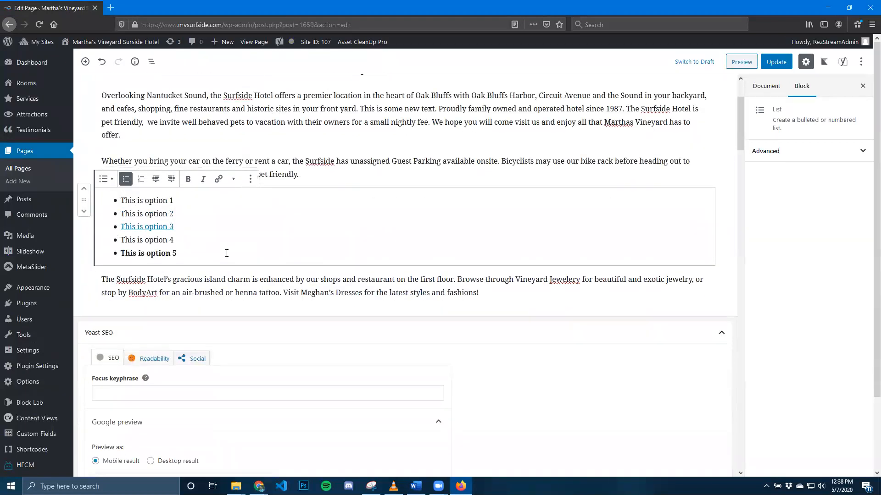
# Remove the five-item list block from the page.
pyautogui.scroll(2, 247, 262)
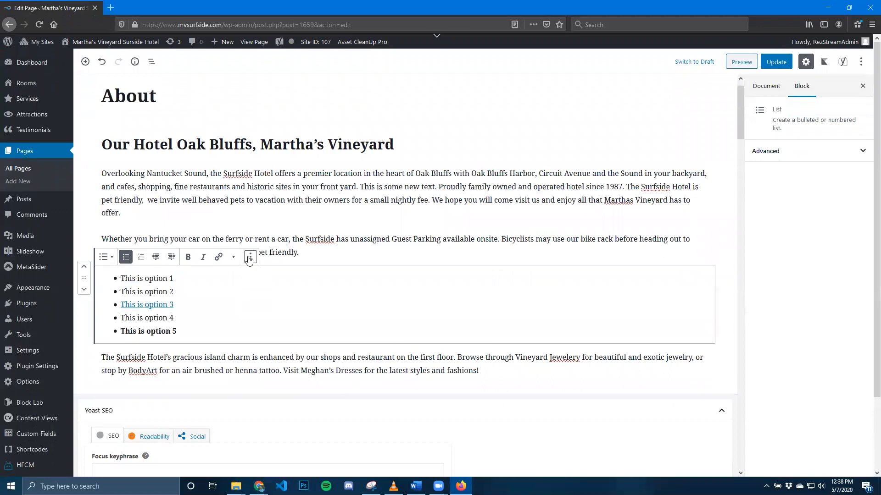
pyautogui.click(249, 258)
pyautogui.click(281, 403)
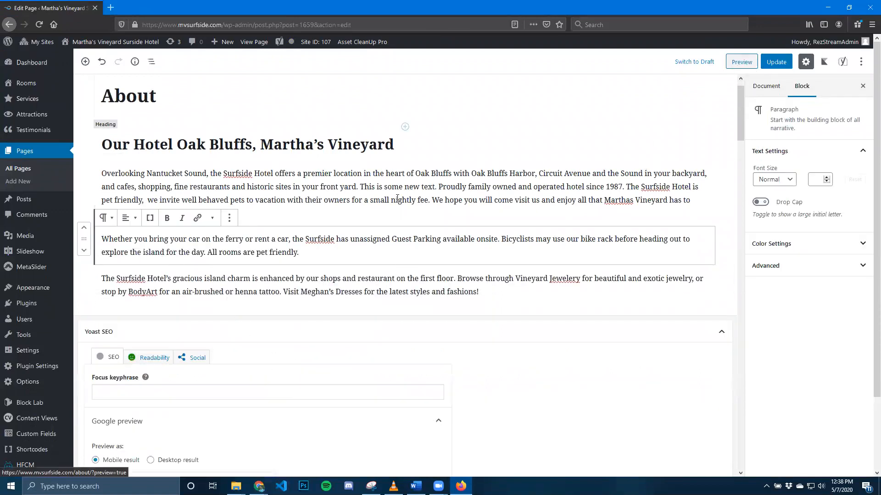
# Update the About page and open its live version.
pyautogui.click(775, 64)
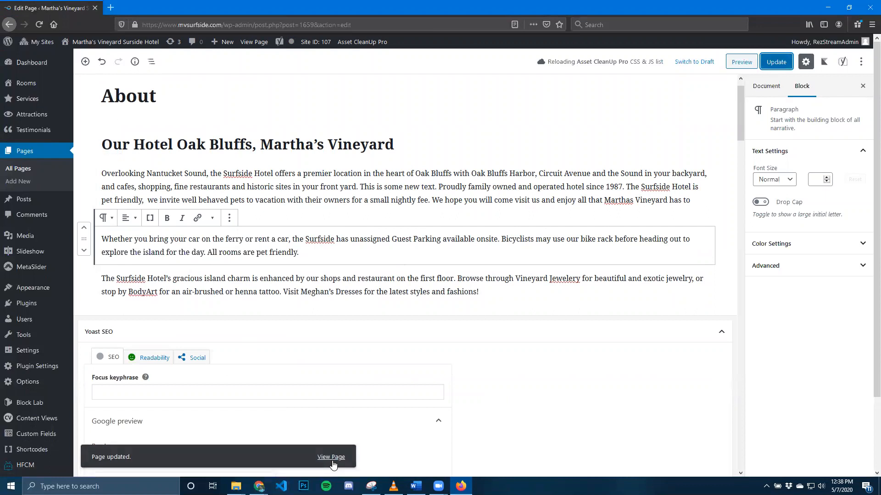
pyautogui.click(255, 41)
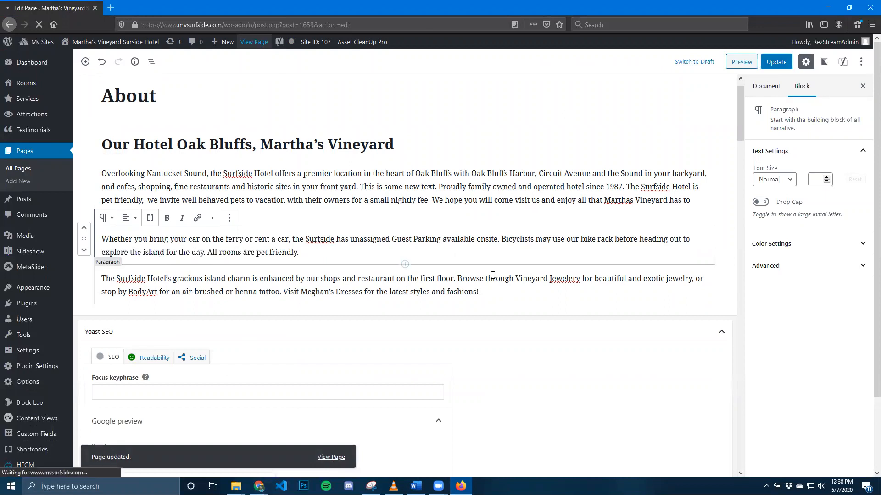